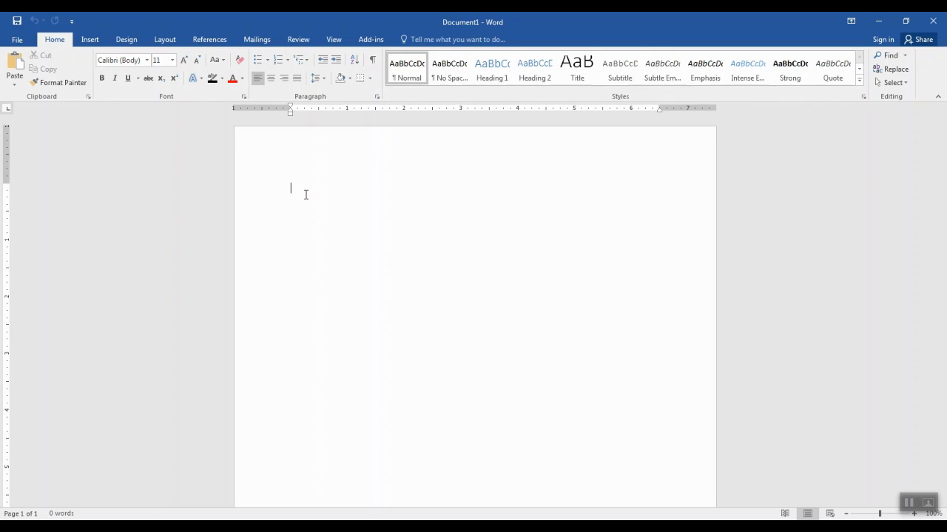
# Type the sender's full name on the first line of the letter
pyautogui.press('Return')
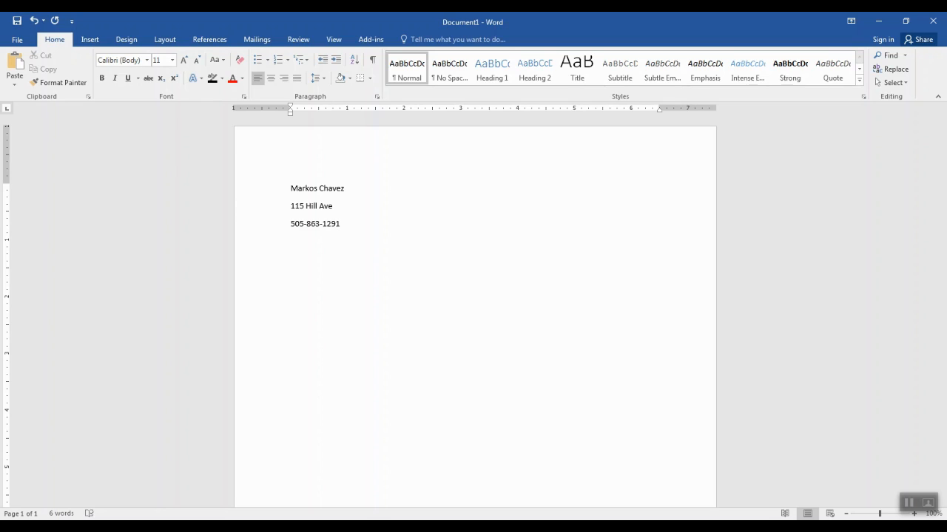
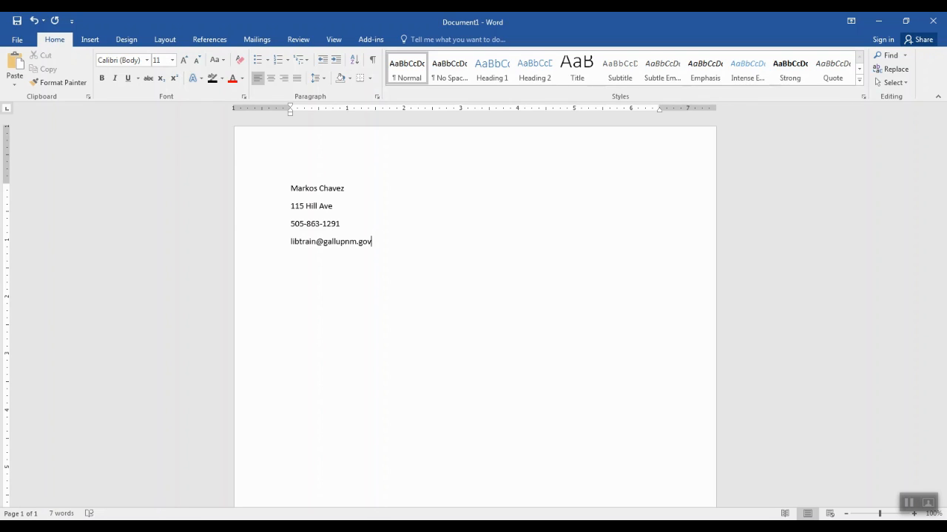
# Add the sender's street address, phone number and e-mail, then the date 11/11/2020
pyautogui.press('Return')
pyautogui.write('11/11/2020')
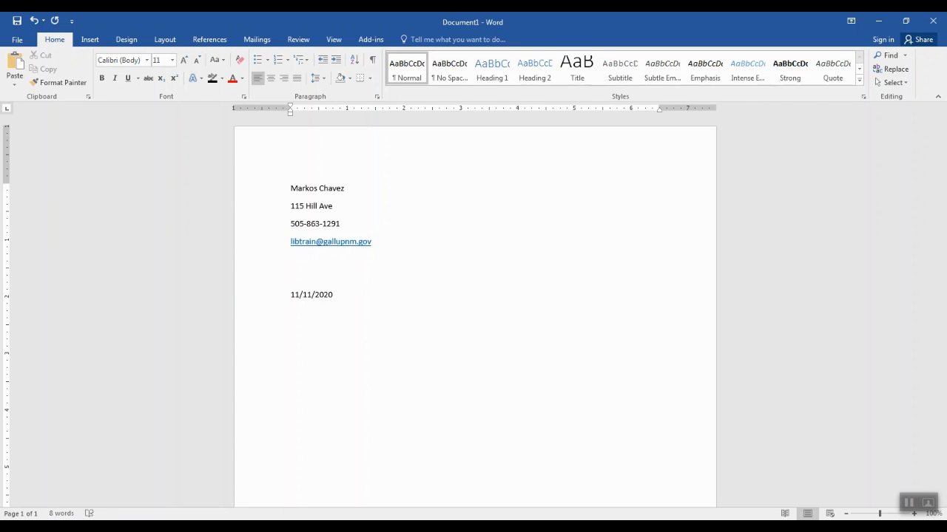
# Type 'Name of Reciever' below the date and correct it to 'Receiver' via spelling suggestions
pyautogui.press('Return')
pyautogui.write('Name of Reciever')
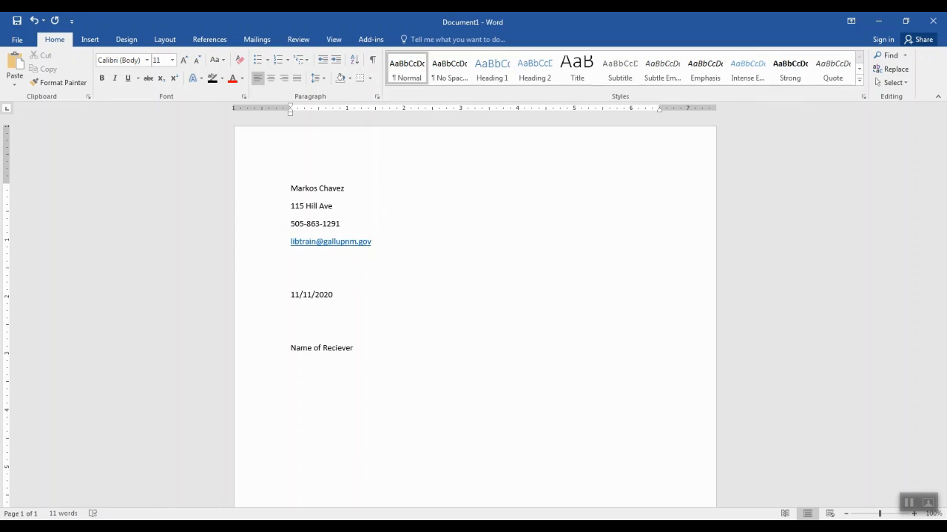
pyautogui.press('Return')
pyautogui.rightClick(337, 350)
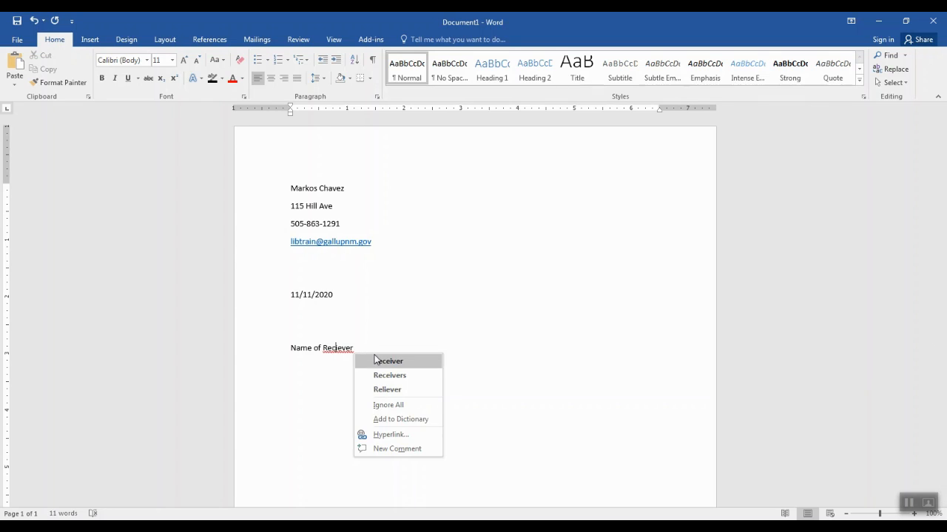
pyautogui.click(384, 360)
pyautogui.click(304, 370)
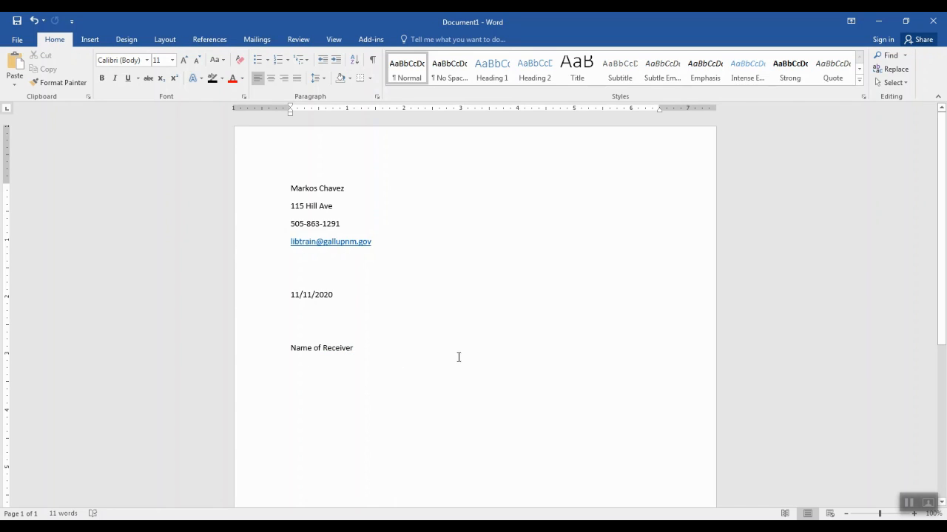
# Add 'Title', 'Company Name' and 'Address' lines below the receiver line
pyautogui.write('Title')
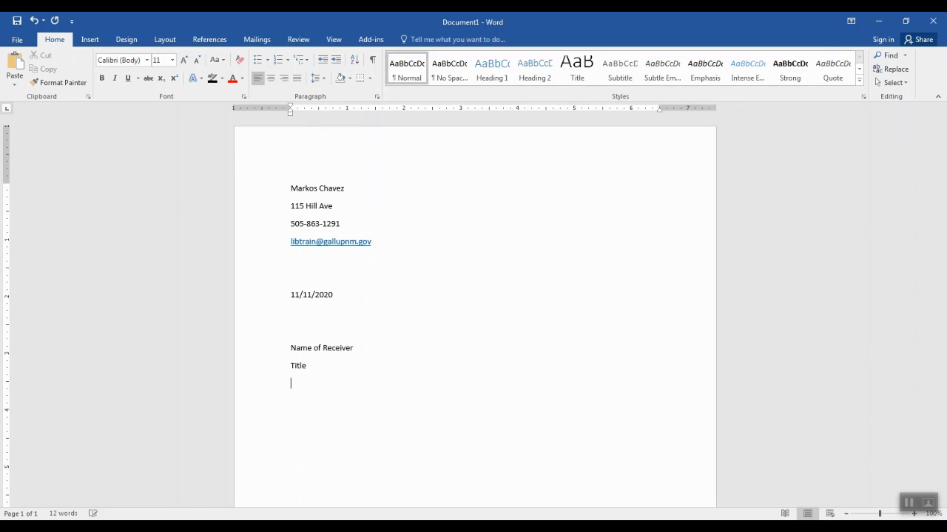
pyautogui.press('Return')
pyautogui.write('Com')
pyautogui.write('pand')
pyautogui.press('BackSpace')
pyautogui.press('BackSpace')
pyautogui.write('y Name')
pyautogui.press('Return')
pyautogui.write('Address')
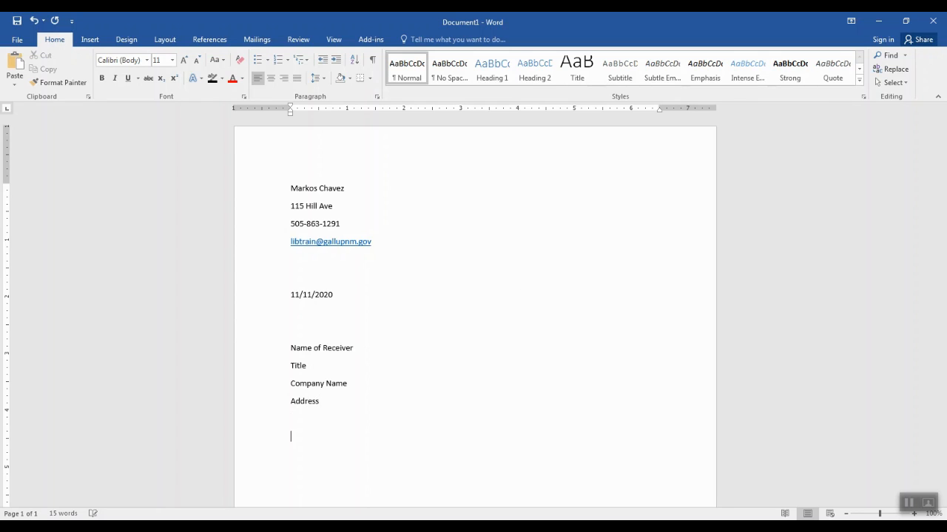
pyautogui.press('Return')
pyautogui.press('Return')
# Add the 'Dear person' greeting and the first paragraph 'Content goes here.'
pyautogui.write('Dear')
pyautogui.write('person')
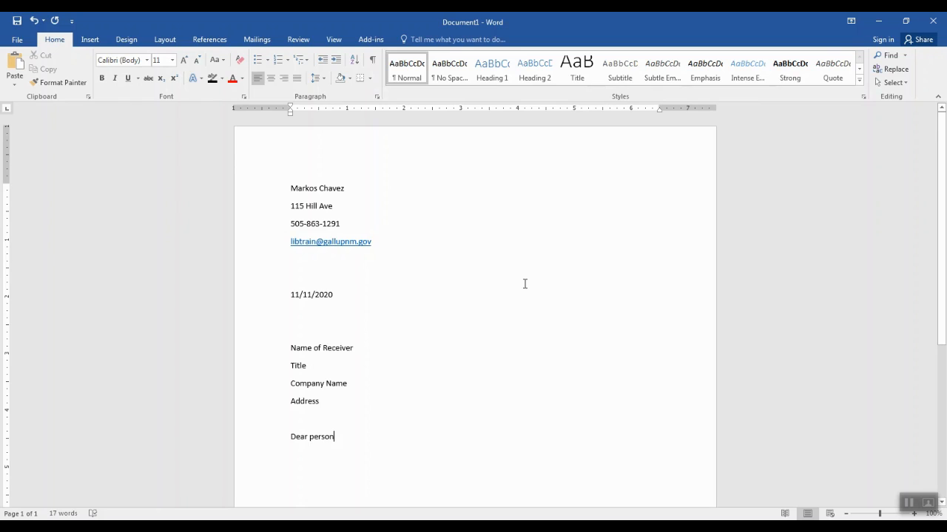
pyautogui.press('Return')
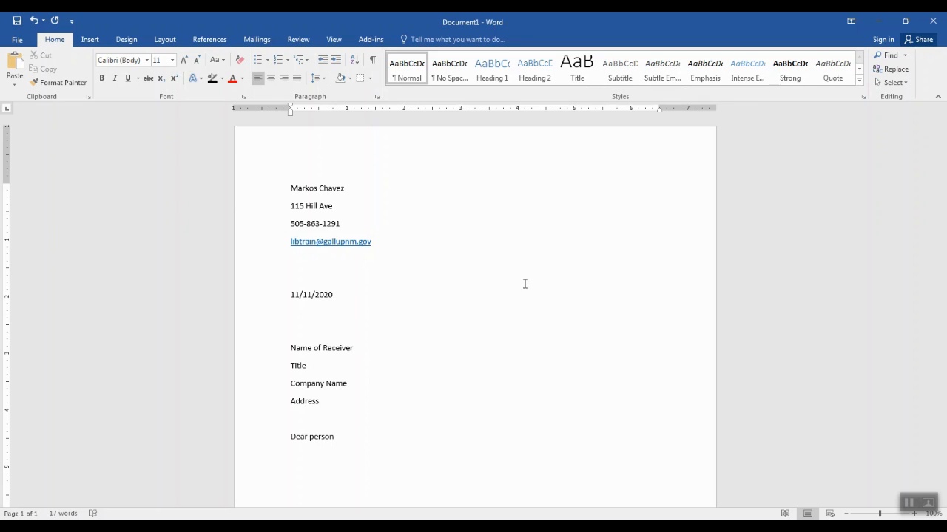
pyautogui.write('Content goes here.')
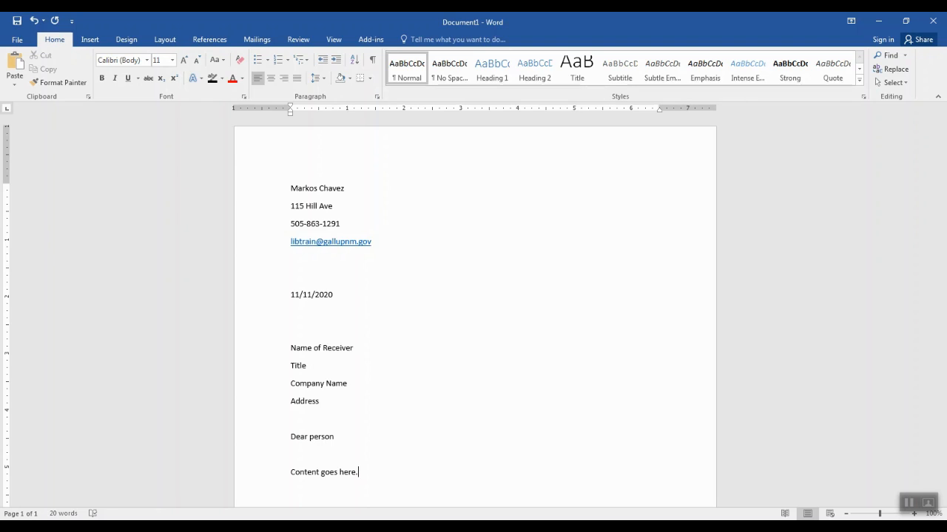
# Add the second paragraph about double spacing between new paragraphs
pyautogui.press('Return')
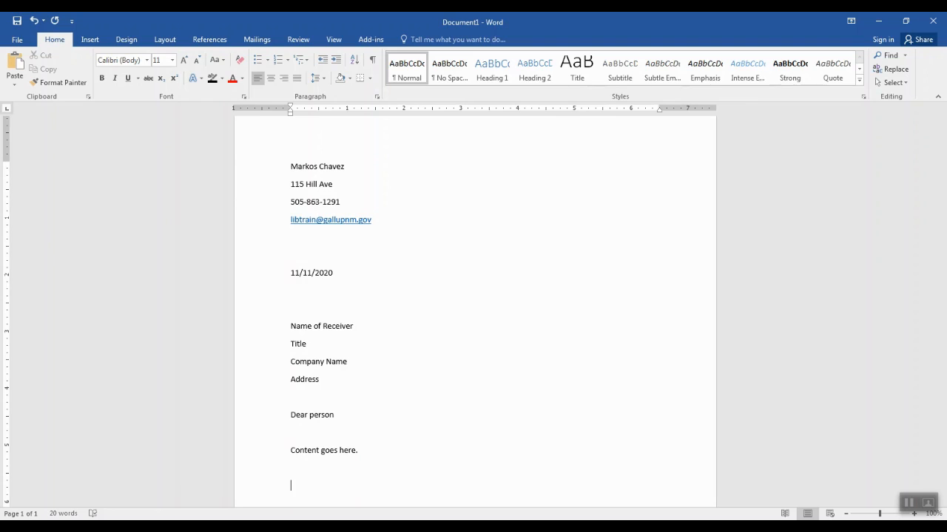
pyautogui.write('Dubl')
pyautogui.press('BackSpace')
pyautogui.press('BackSpace')
pyautogui.press('BackSpace')
pyautogui.write('oul')
pyautogui.write('ble spac')
pyautogui.write('e b')
pyautogui.write('etween n')
pyautogui.write('ew paragra')
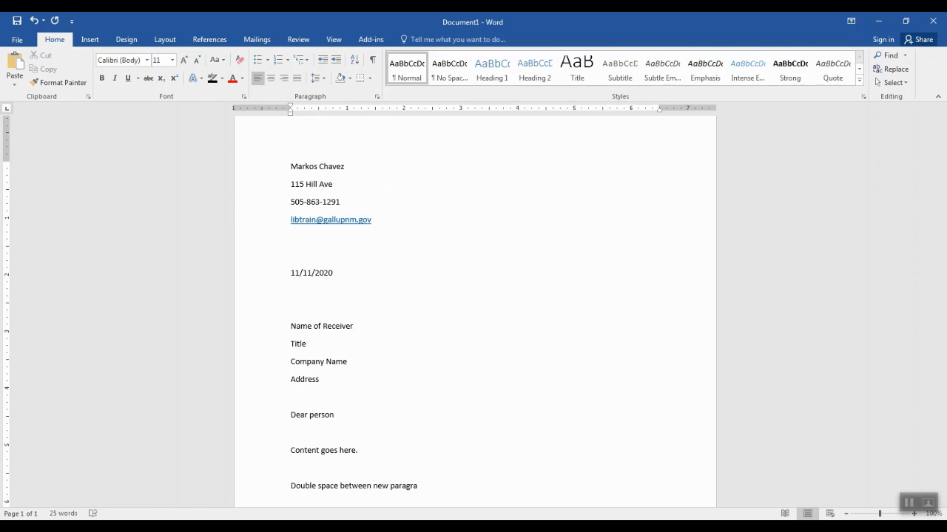
pyautogui.write('phs.')
pyautogui.press('Return')
pyautogui.press('Return')
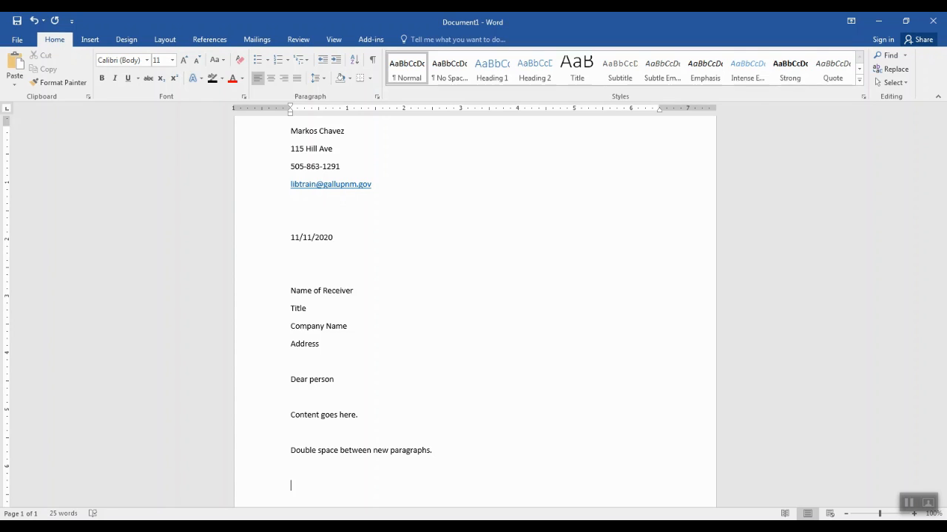
# Add the 'Sincerely,' closing, a 'Your Signature' line, the sender's name and 'Technology Trainer'
pyautogui.write('Sincerely,')
pyautogui.press('Return')
pyautogui.press('Return')
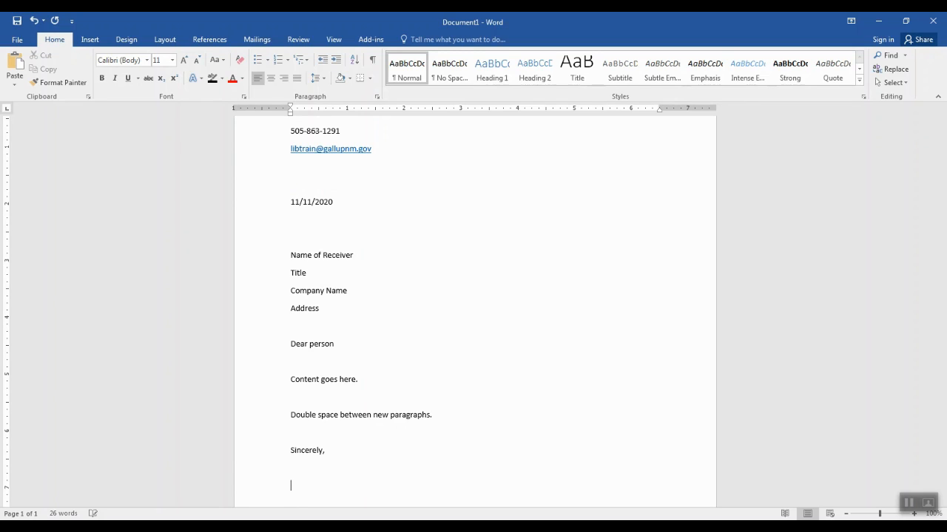
pyautogui.press('BackSpace')
pyautogui.write('Your ')
pyautogui.write('Sing')
pyautogui.press('BackSpace')
pyautogui.press('BackSpace')
pyautogui.write('gnature')
pyautogui.press('Return')
pyautogui.press('Return')
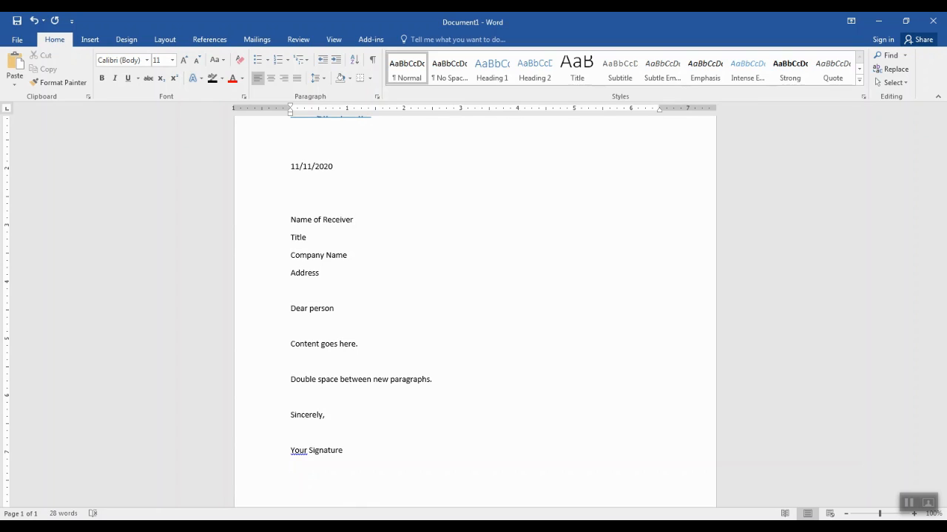
pyautogui.press('Return')
pyautogui.write('Technology')
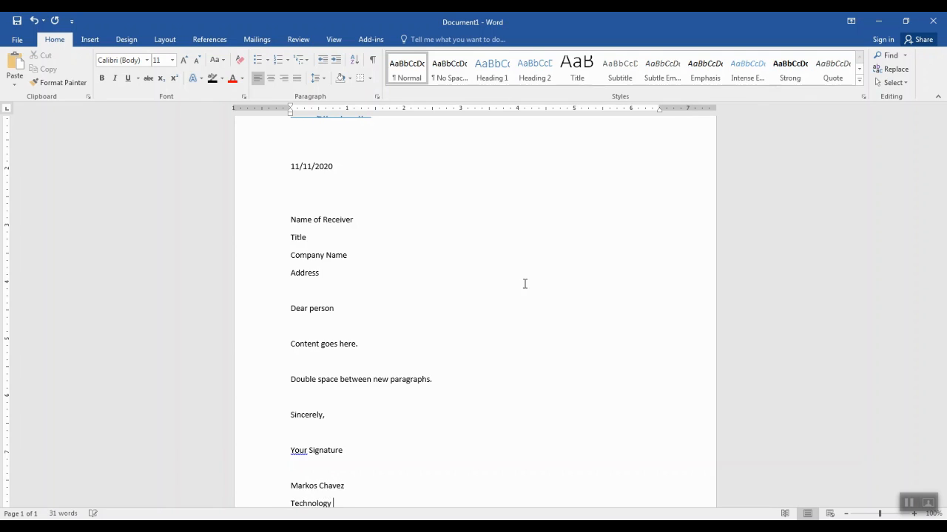
pyautogui.write(' Trainer')
pyautogui.scroll(-3, 520, 283)
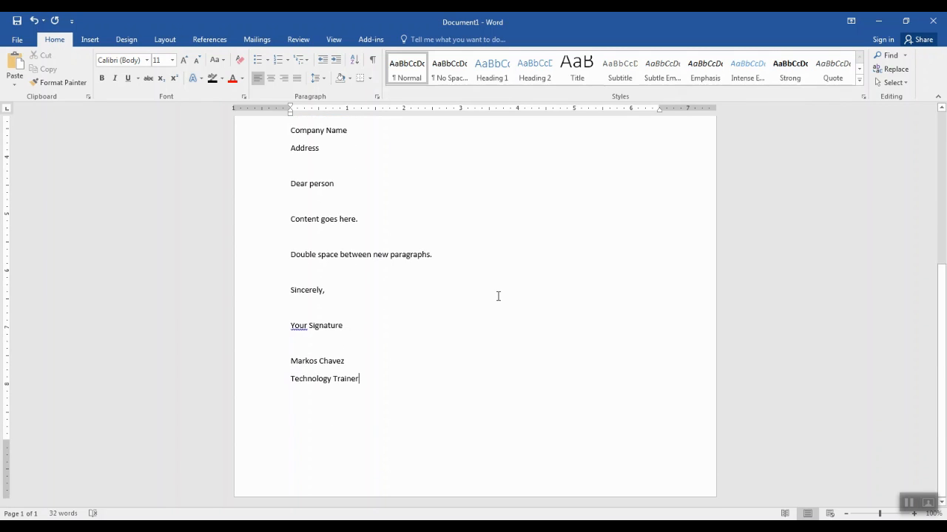
pyautogui.scroll(5, 498, 295)
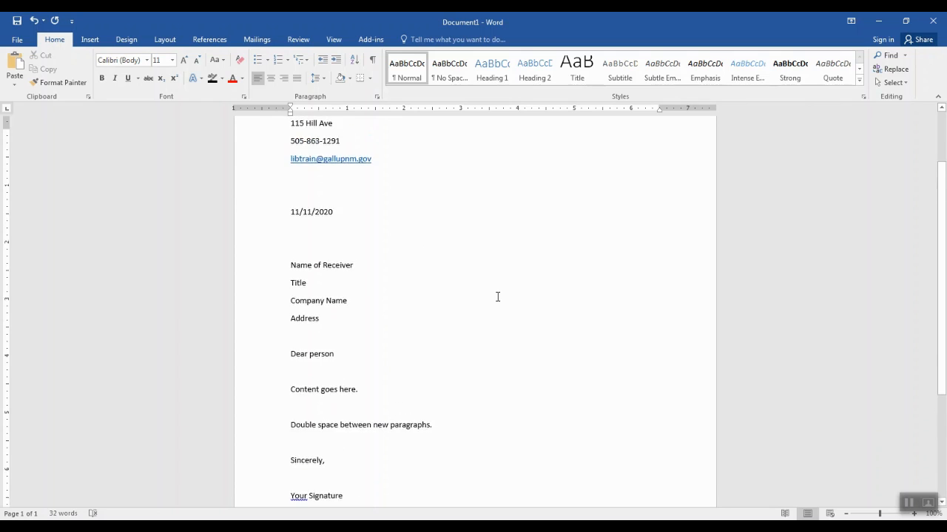
pyautogui.scroll(2, 498, 296)
pyautogui.scroll(-2, 498, 297)
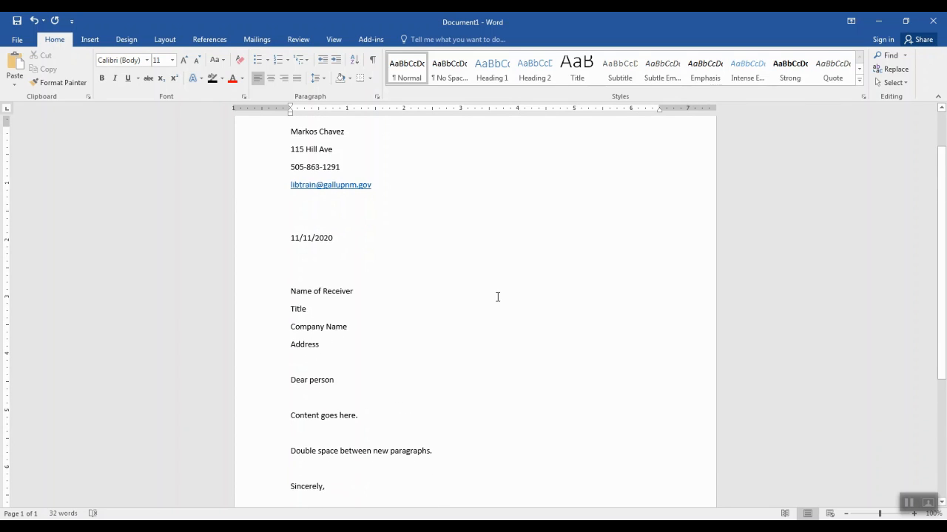
pyautogui.scroll(-2, 498, 297)
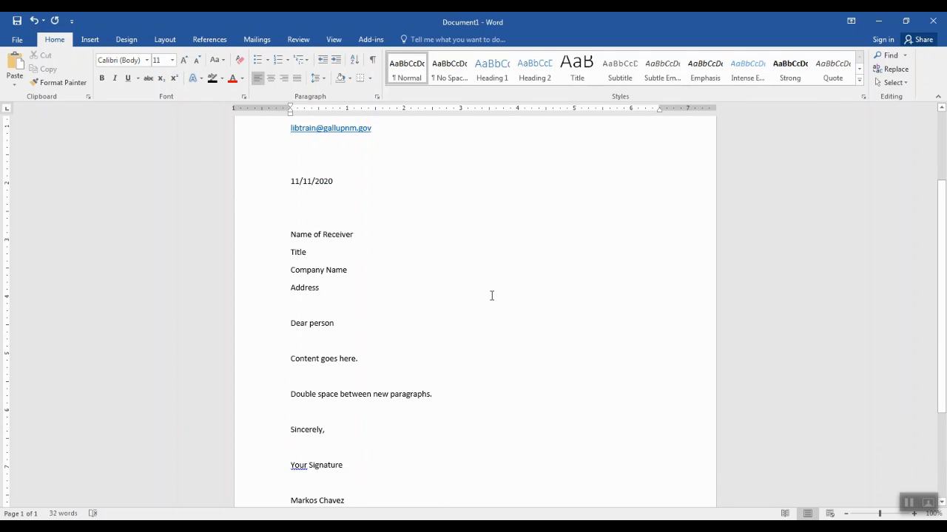
pyautogui.scroll(3, 492, 296)
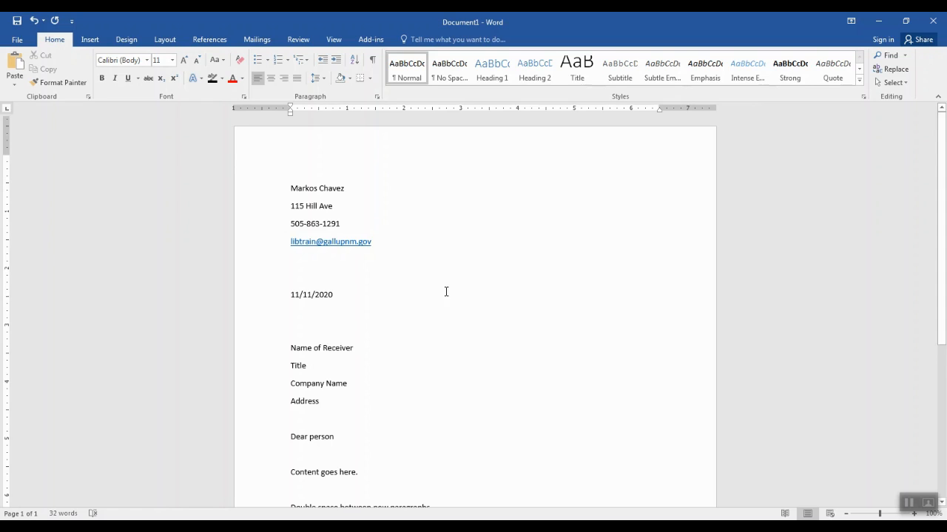
pyautogui.scroll(-1, 446, 291)
pyautogui.scroll(-7, 497, 299)
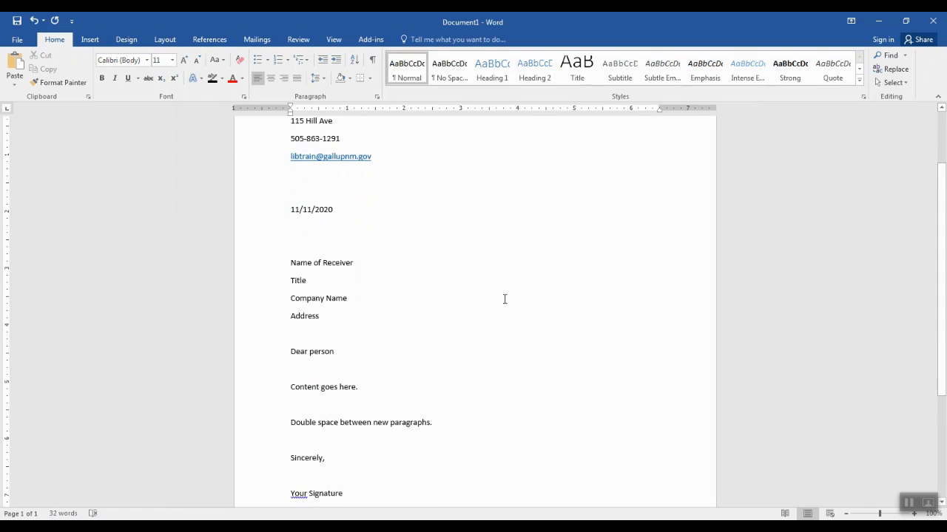
pyautogui.scroll(-1, 504, 298)
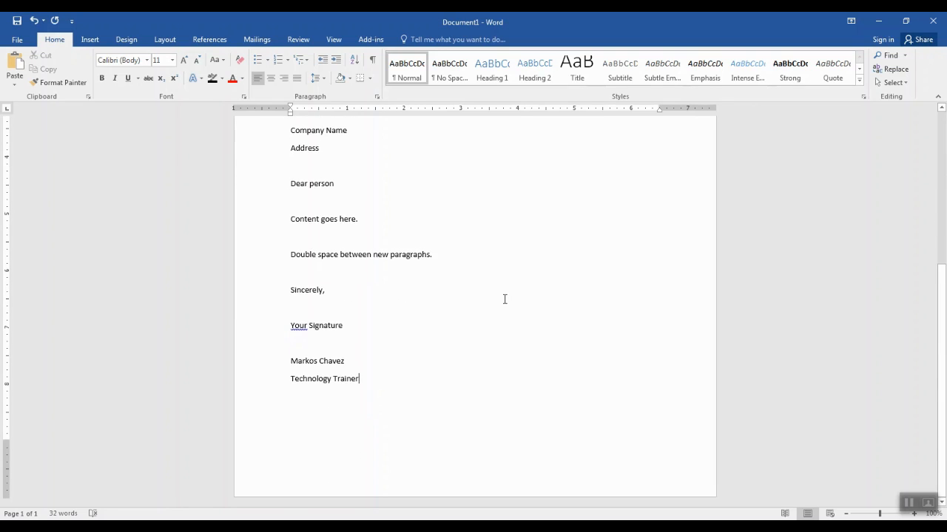
pyautogui.scroll(7, 505, 298)
pyautogui.scroll(2, 505, 298)
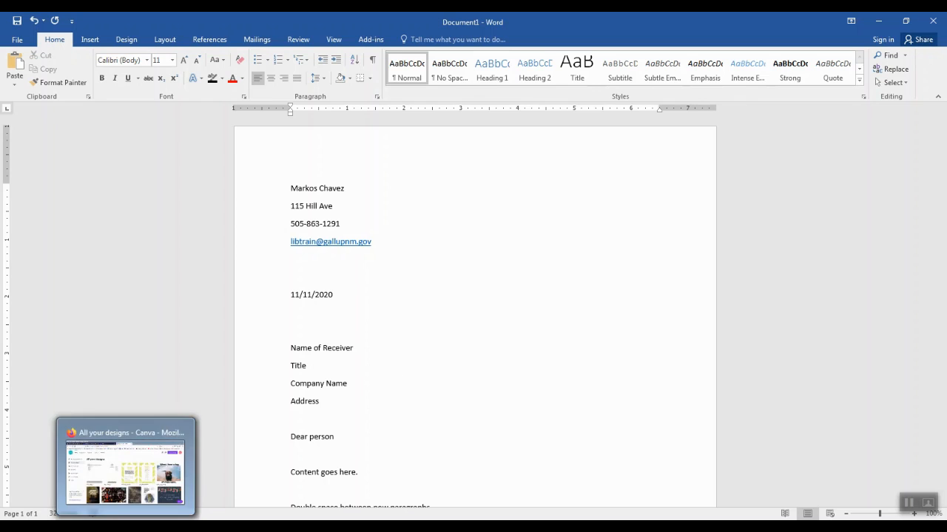
# Switch to Canva's All your designs page and bring up the new-design type list
pyautogui.click(127, 527)
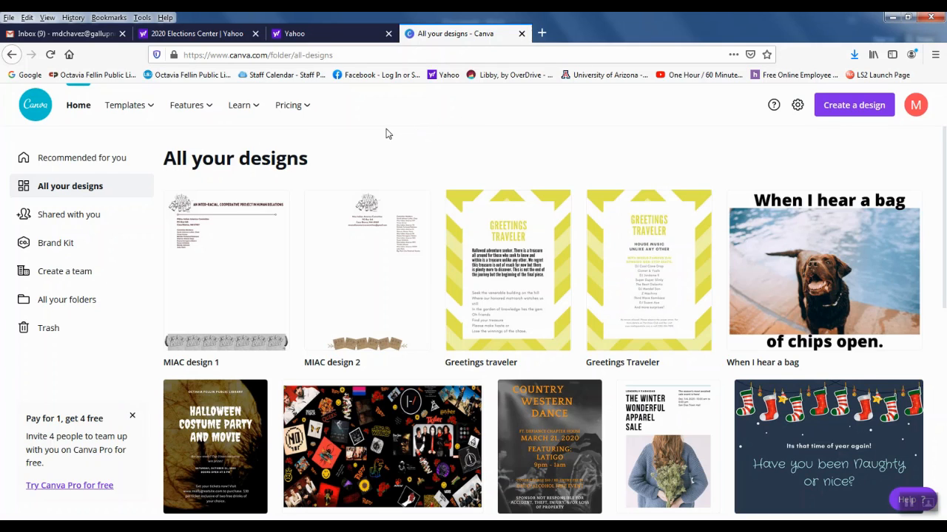
pyautogui.click(853, 106)
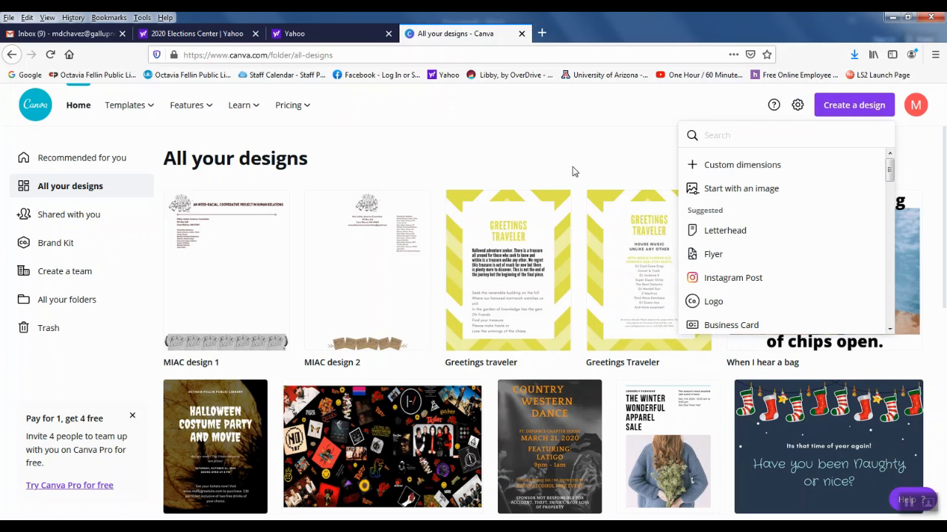
# Search for 'letter he' and create a new US Letter letterhead design
pyautogui.write('letter')
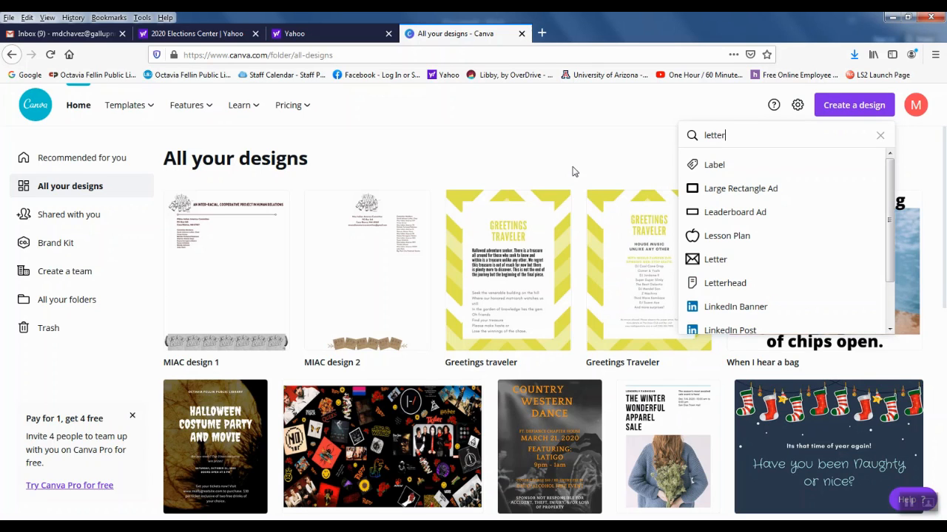
pyautogui.write(' he')
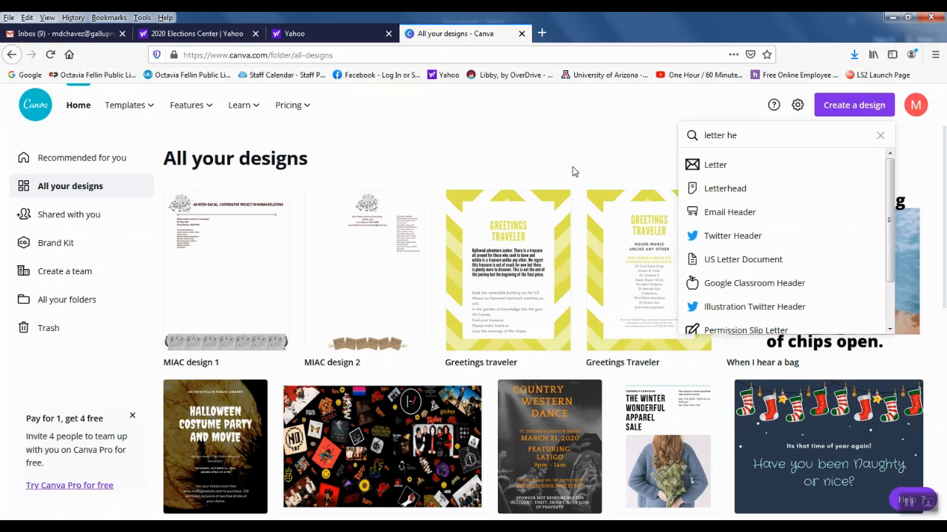
pyautogui.click(728, 189)
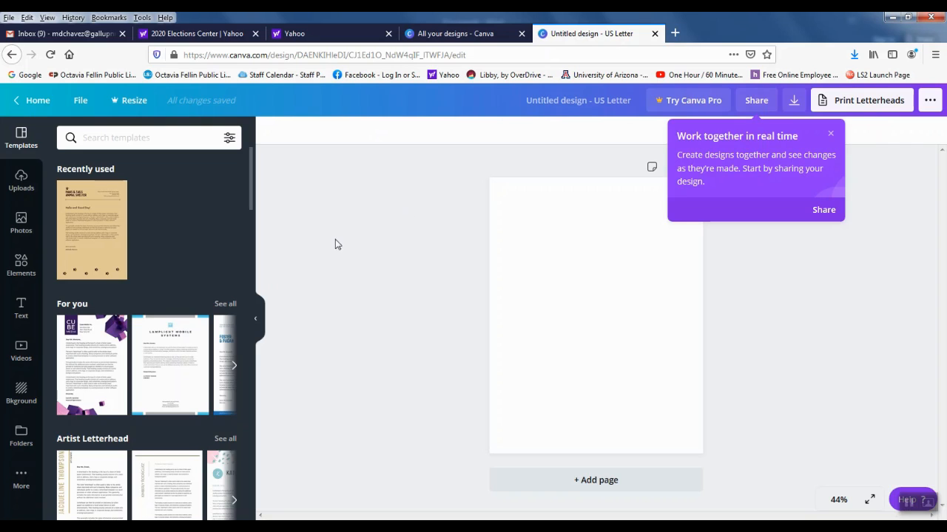
# Apply the Maston Legal law-firm letterhead template, dismiss the collaboration tip, and return to Word
pyautogui.scroll(-2, 178, 270)
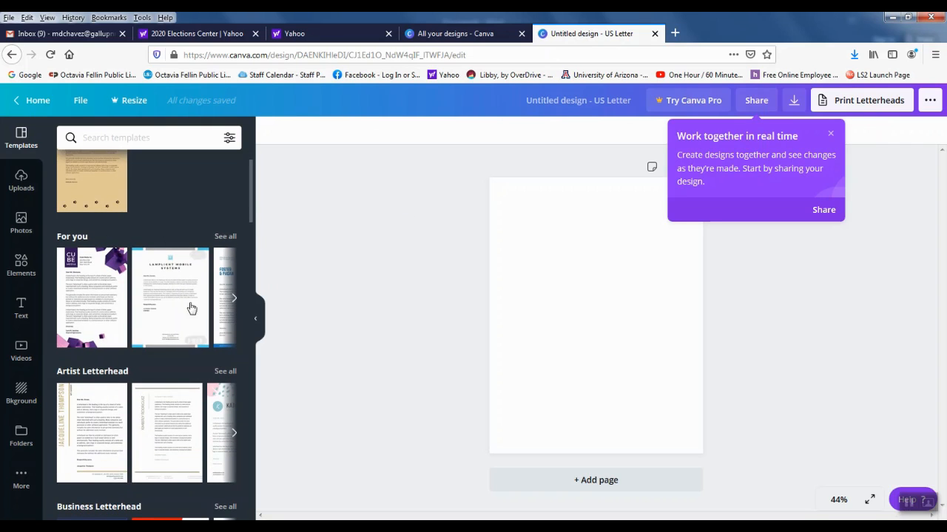
pyautogui.scroll(-5, 152, 313)
pyautogui.scroll(-1, 151, 320)
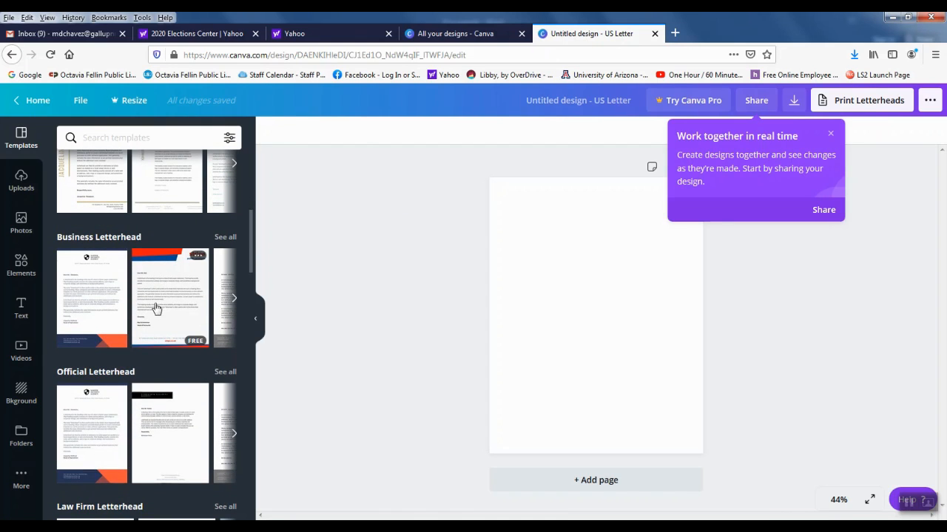
pyautogui.scroll(-4, 155, 308)
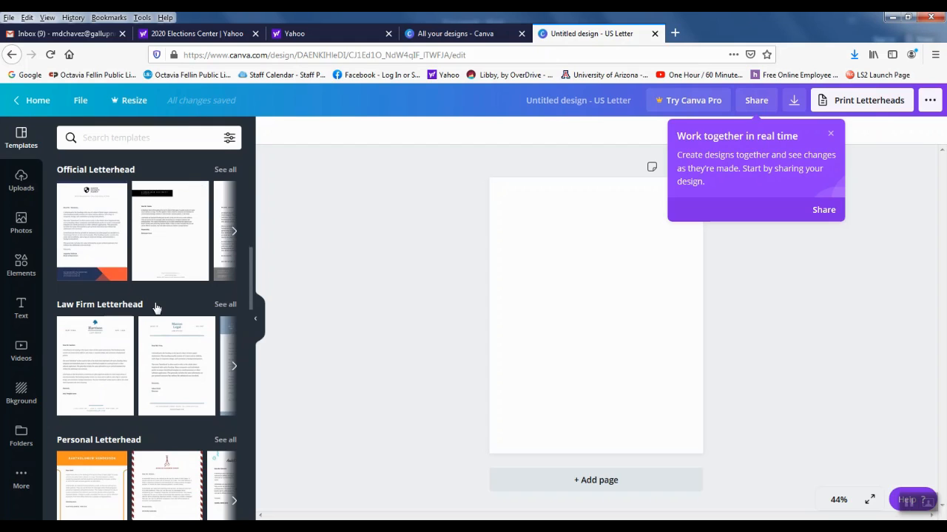
pyautogui.scroll(-2, 156, 307)
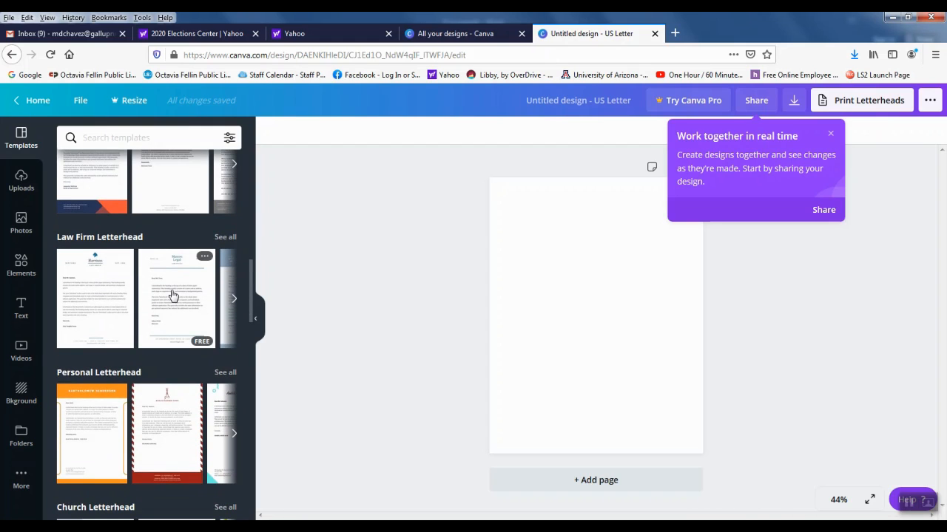
pyautogui.click(172, 296)
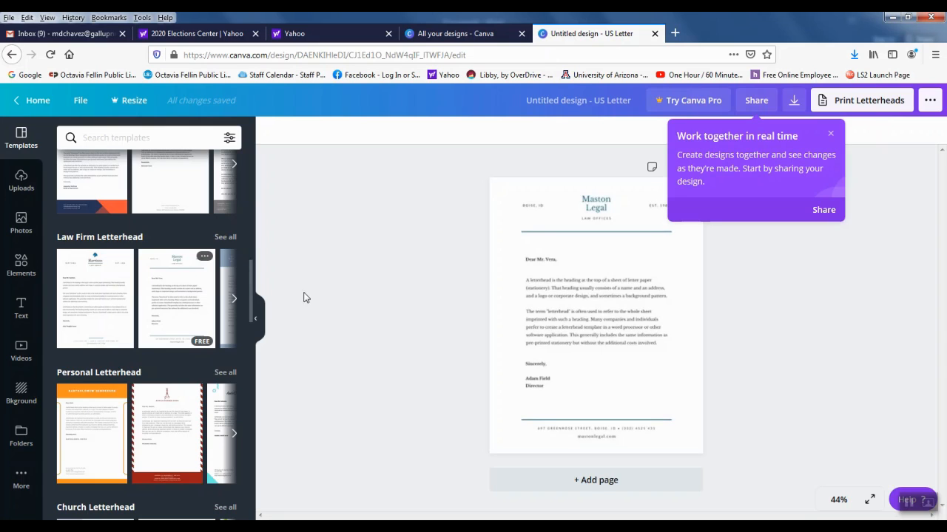
pyautogui.click(831, 134)
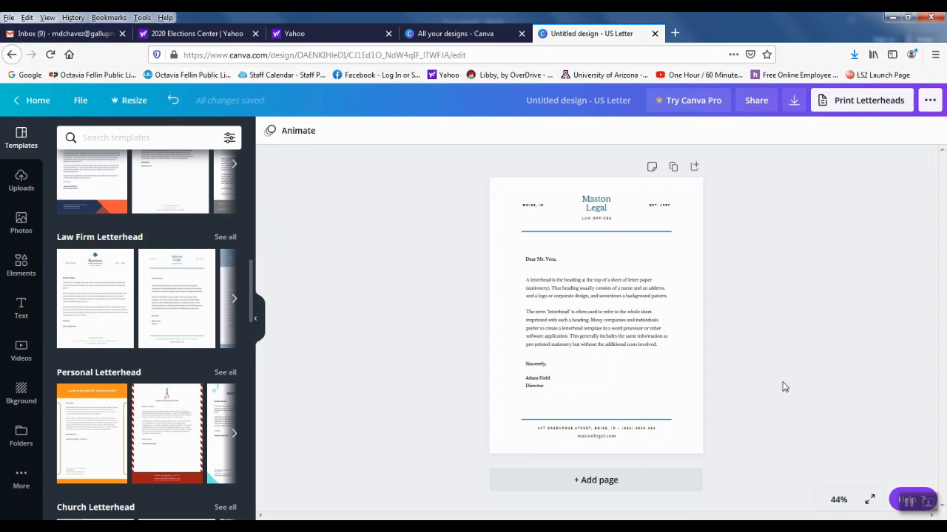
pyautogui.hotkey('alt', 'Tab')
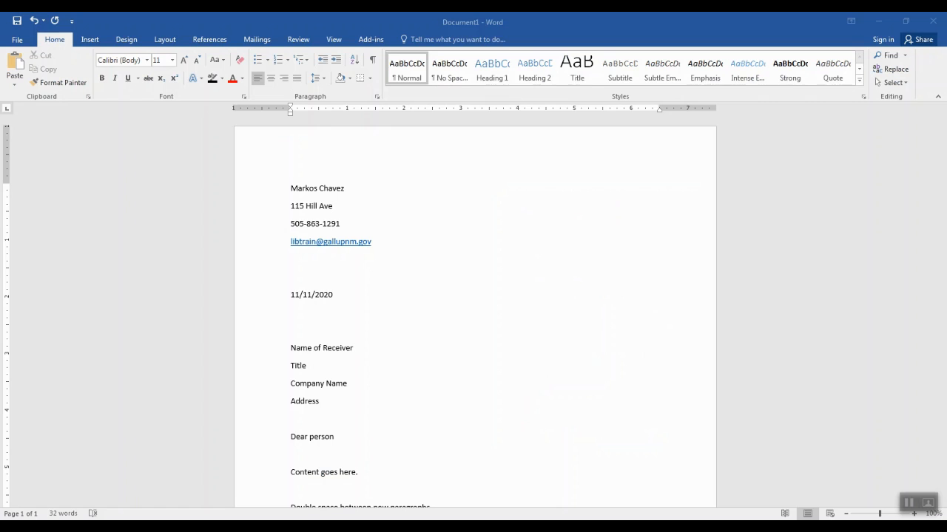
# Scroll the Word letter down to the Technology Trainer closing and back up
pyautogui.scroll(-3, 621, 283)
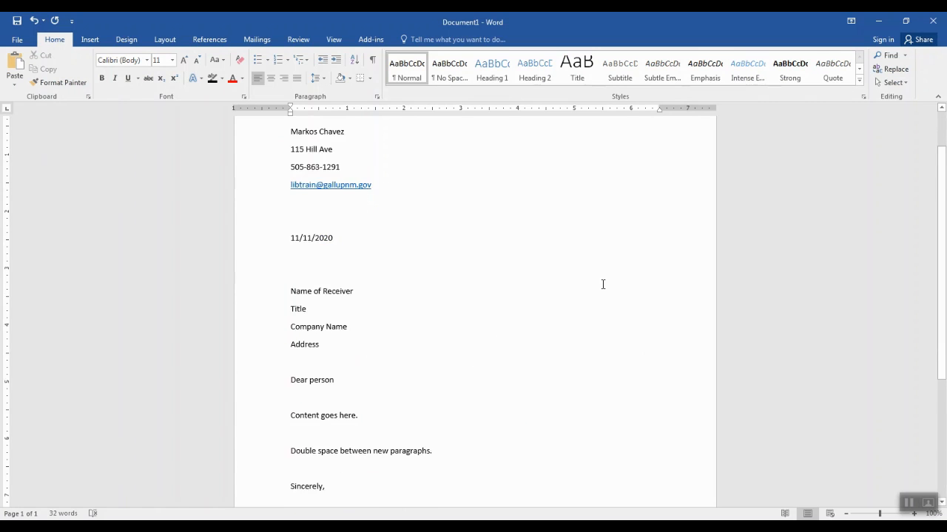
pyautogui.scroll(-4, 601, 284)
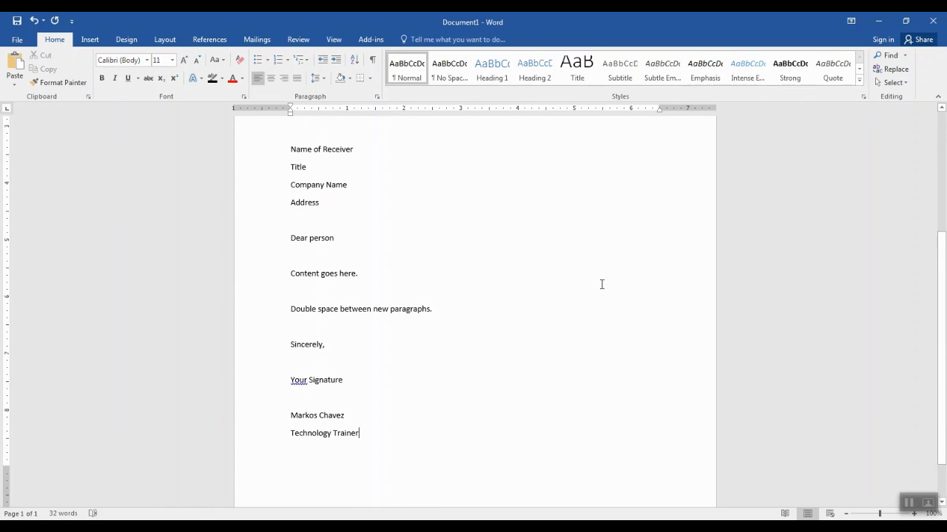
pyautogui.scroll(7, 601, 284)
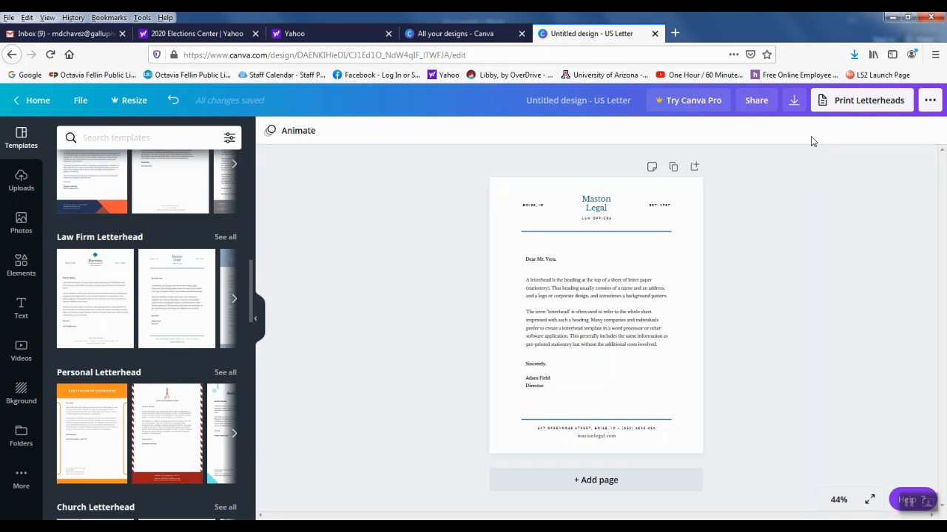
# Check the letterhead's download formats, leaving PDF Print, then close the design tab without downloading
pyautogui.click(794, 101)
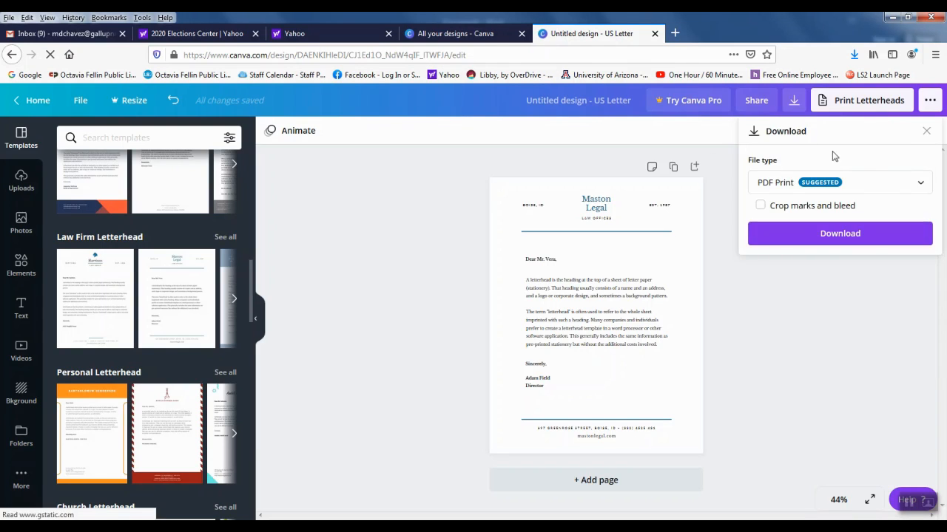
pyautogui.click(893, 185)
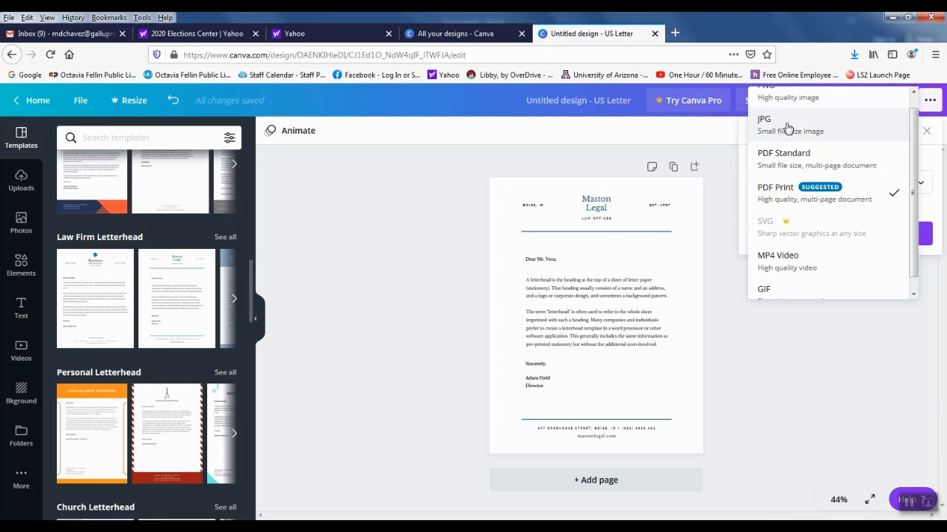
pyautogui.scroll(1, 788, 130)
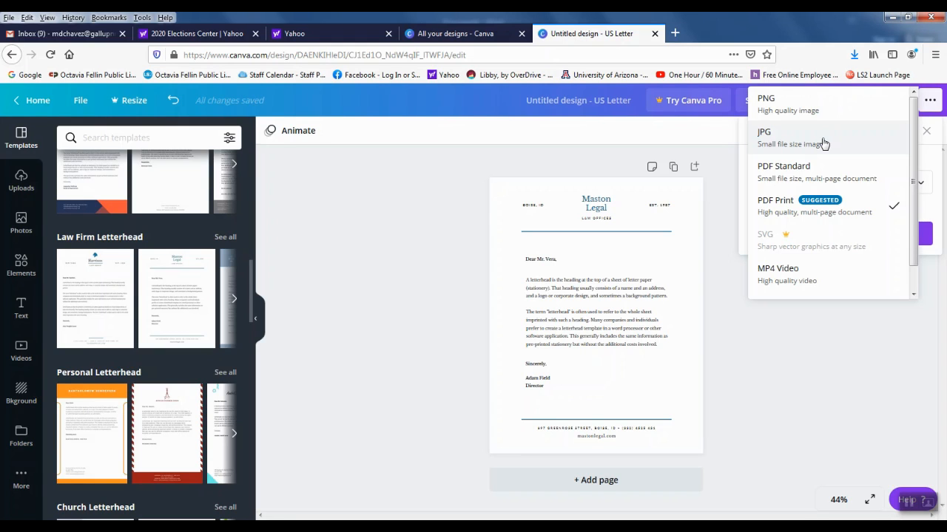
pyautogui.click(453, 179)
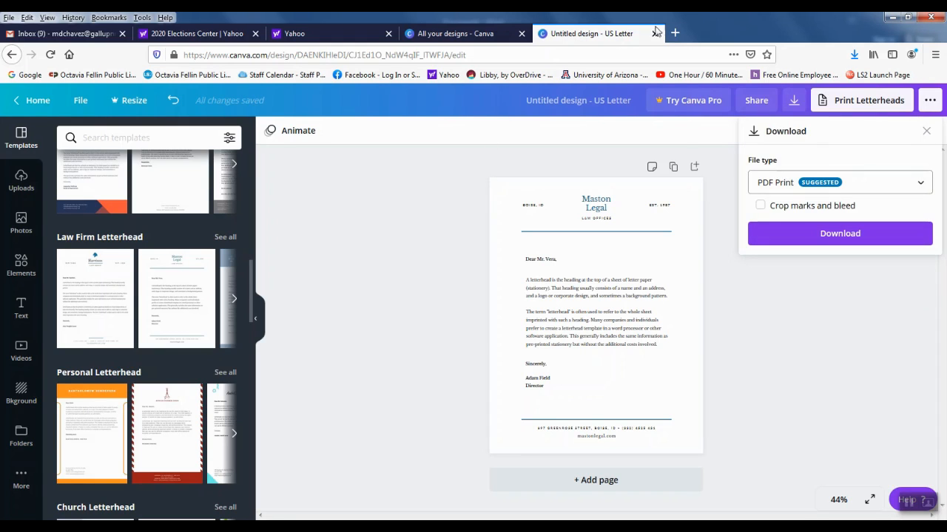
pyautogui.click(655, 34)
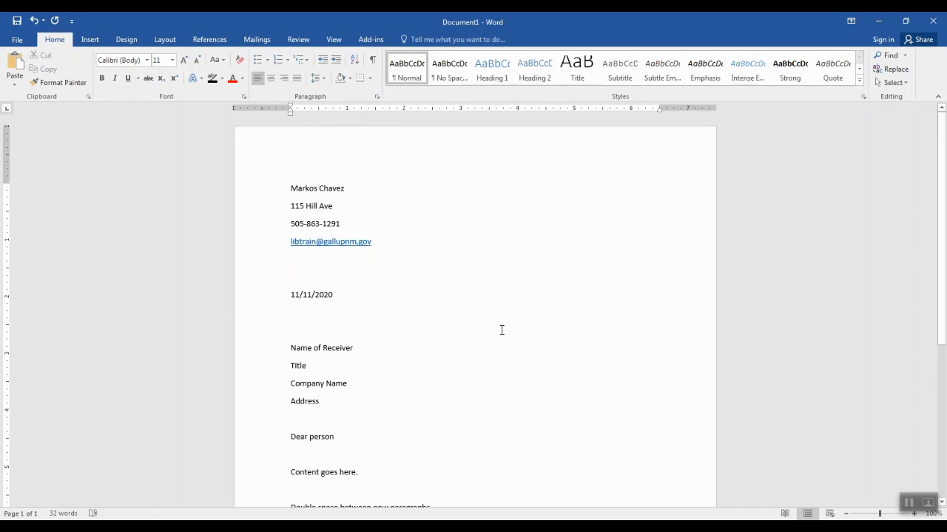
# Insert a page break with Ctrl+Enter after 'Technology Trainer' to start page two
pyautogui.scroll(-6, 501, 330)
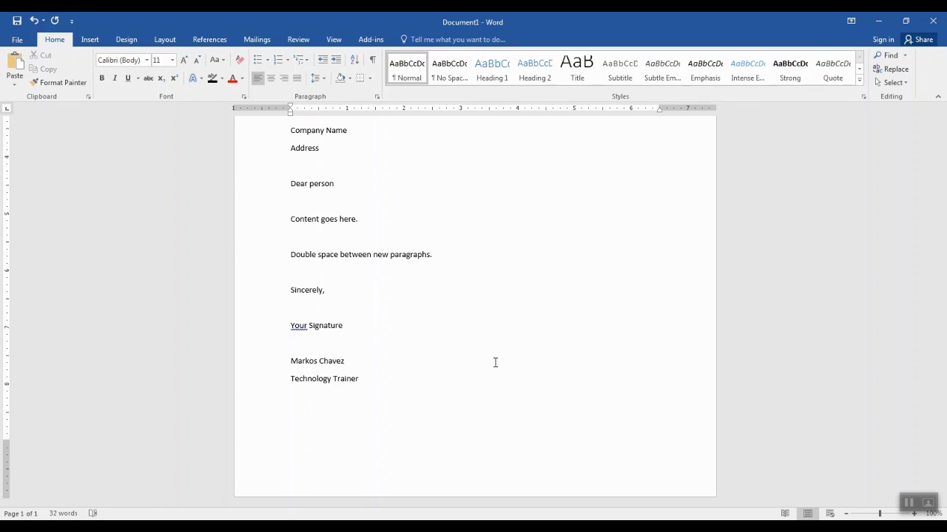
pyautogui.hotkey('ctrl', 'Return')
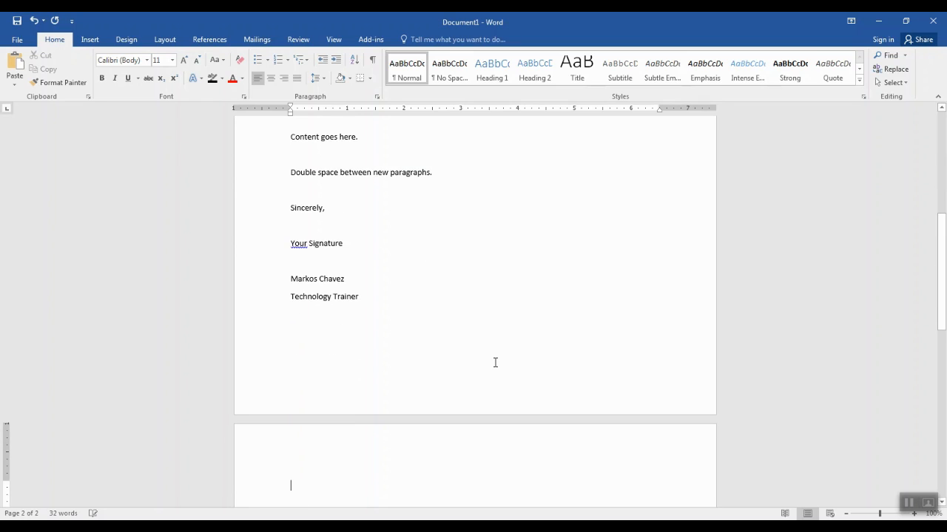
pyautogui.scroll(-5, 496, 362)
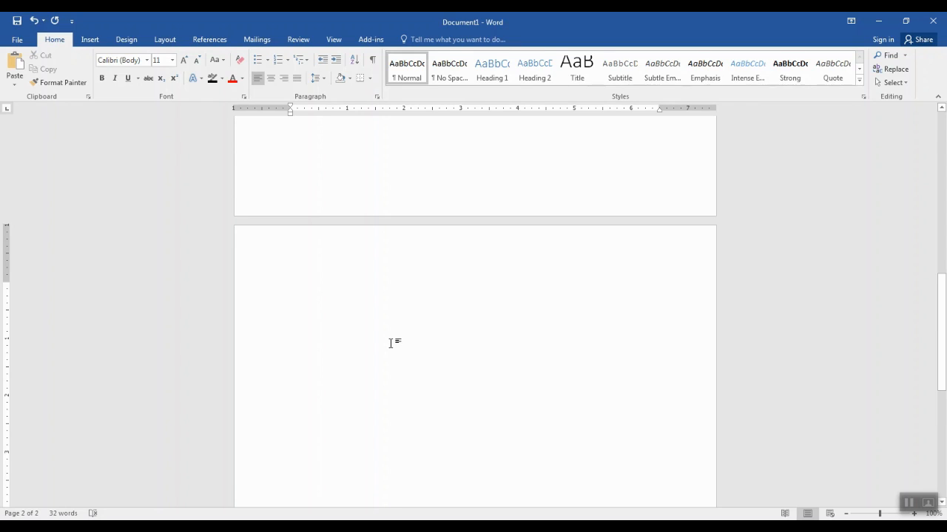
# Type the memo header: Memorandum, To: All Staff, From: the sender's name, and Date: November 11, 2020
pyautogui.write('Memo')
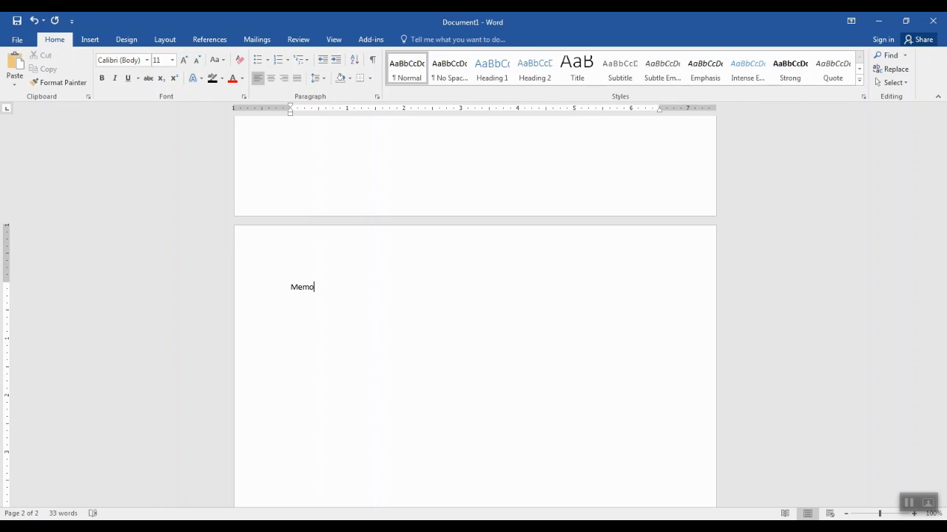
pyautogui.write('randu')
pyautogui.write('m')
pyautogui.write('To')
pyautogui.write(':')
pyautogui.press('Tab')
pyautogui.write('All')
pyautogui.write(' S')
pyautogui.write('taff')
pyautogui.write('F')
pyautogui.write('rom:')
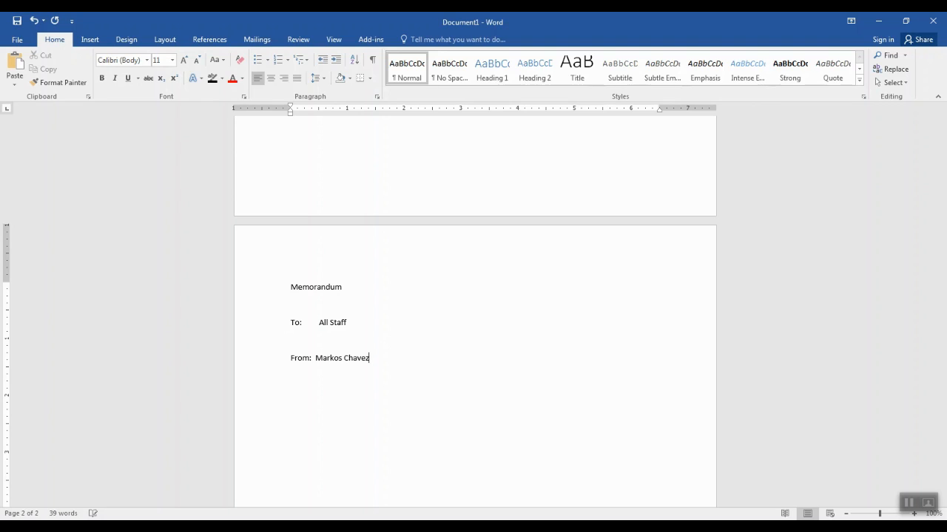
pyautogui.press('Return')
pyautogui.write('Date: November 1')
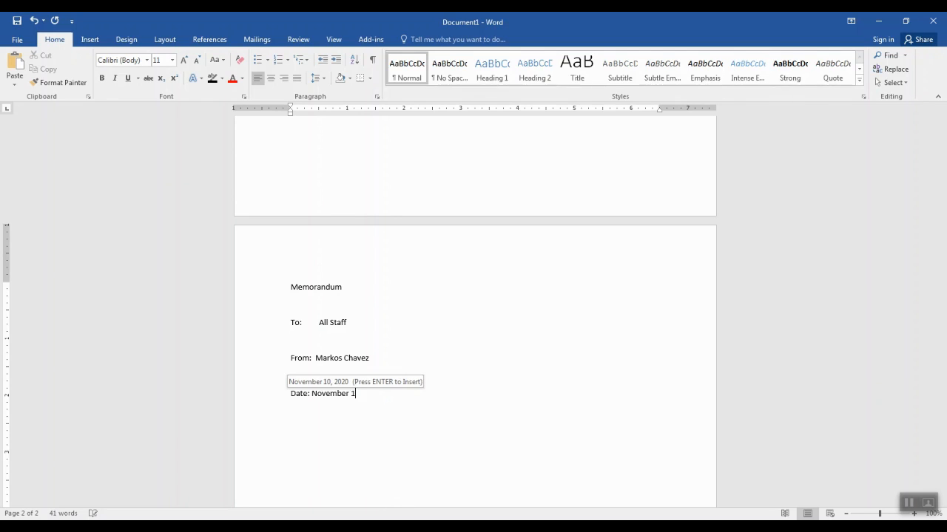
pyautogui.write('1, 2020')
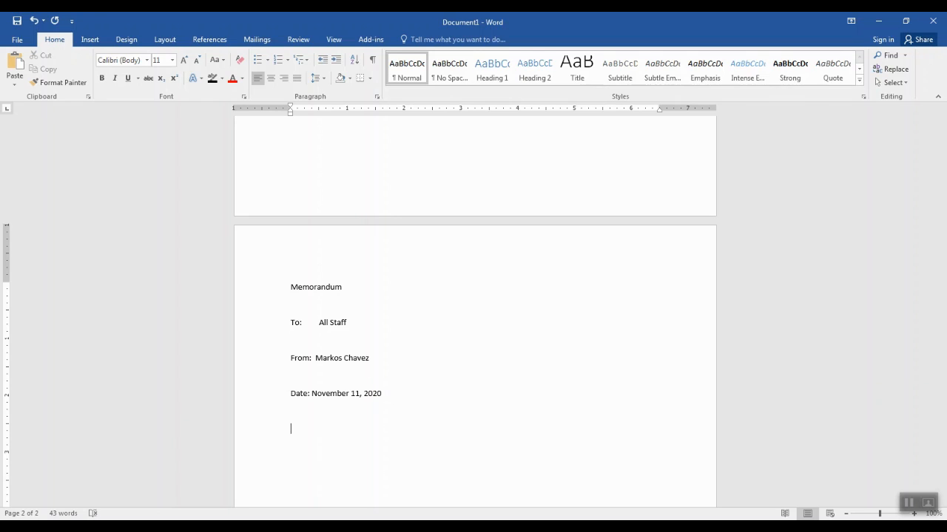
# Add 'Subject: New Skills', 'Content' and 'Attachments' as separate lines of the memo
pyautogui.write('Subject: ')
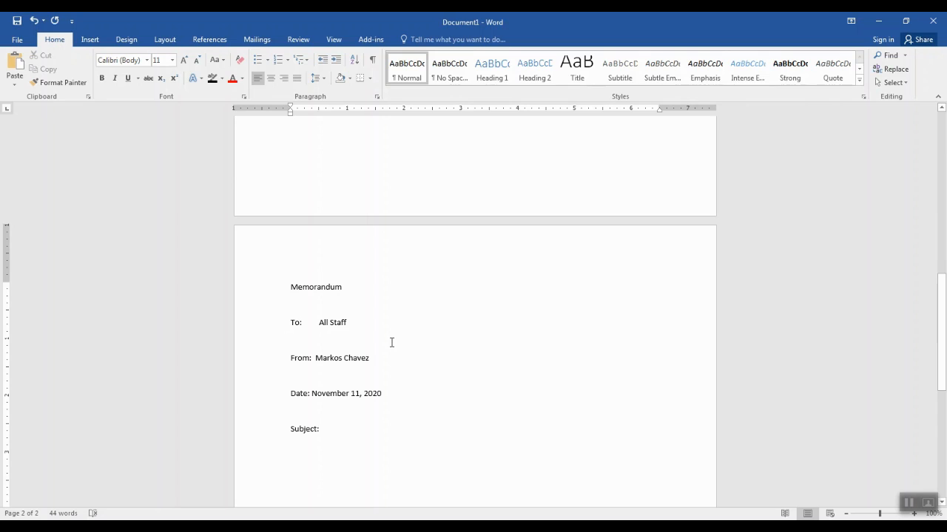
pyautogui.write('New Skills')
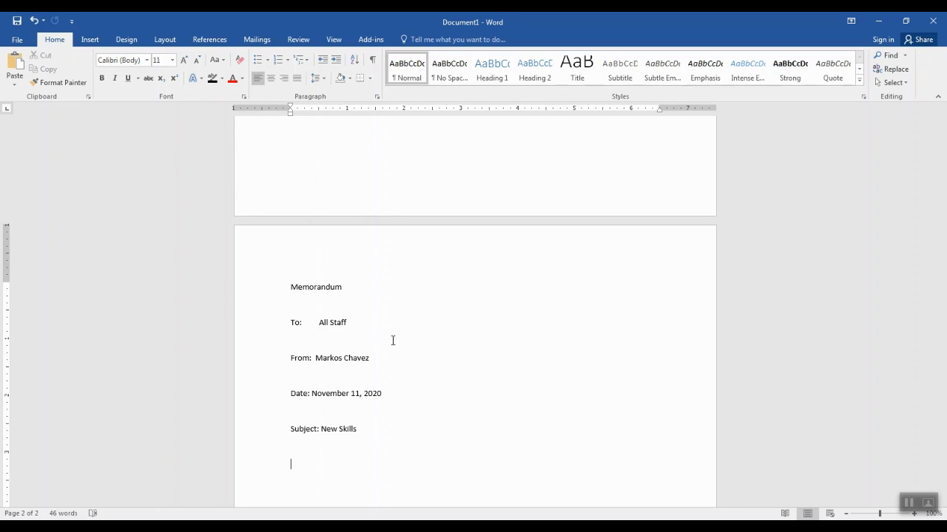
pyautogui.write('Content')
pyautogui.press('Return')
pyautogui.write('Attachments')
# Return to the Canva designs page in the browser
pyautogui.scroll(-2, 447, 326)
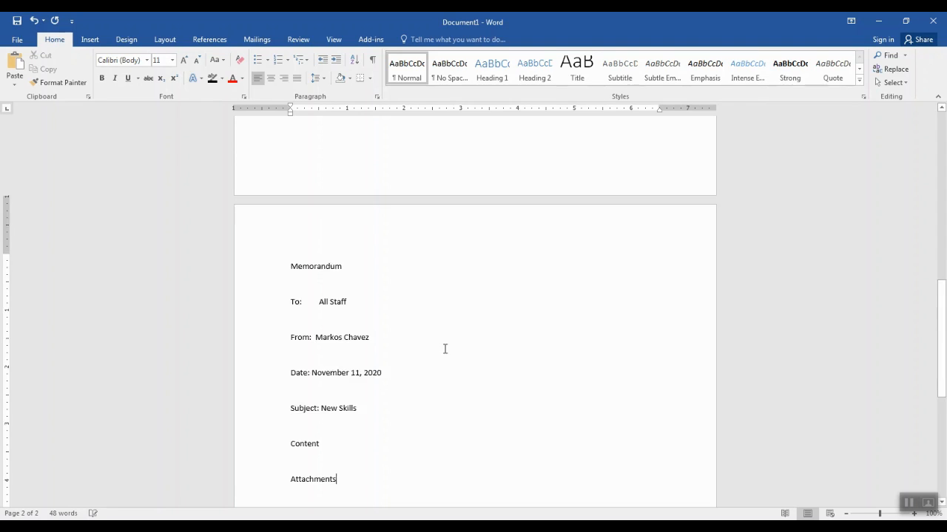
pyautogui.scroll(-1, 445, 349)
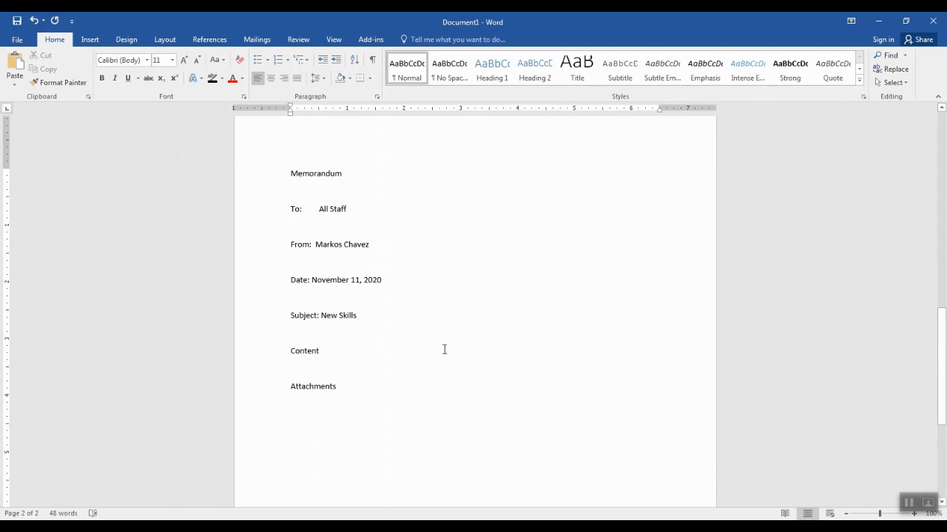
pyautogui.scroll(1, 445, 349)
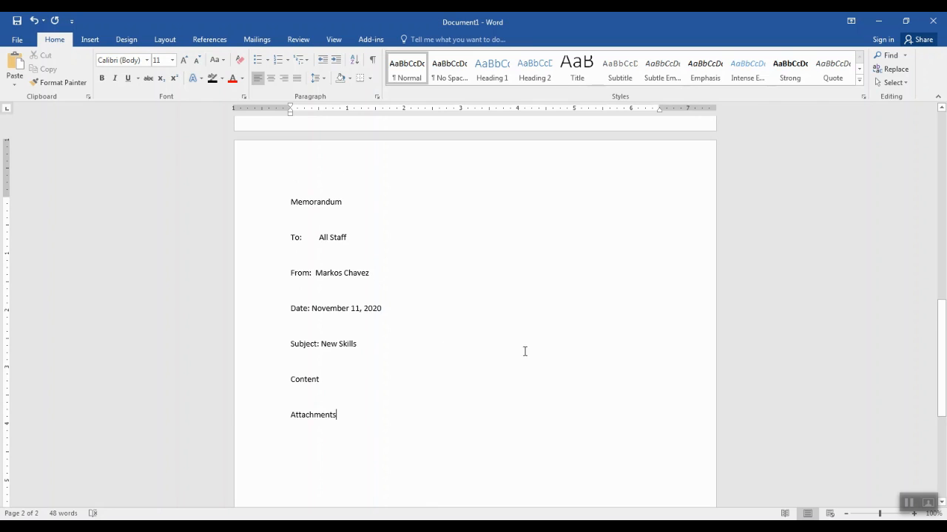
pyautogui.click(159, 526)
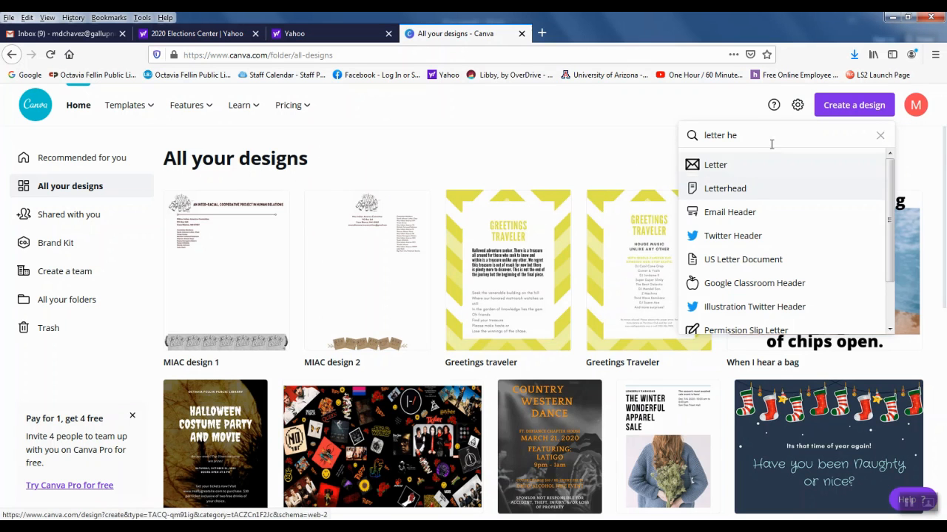
# Replace the Canva search text with 'memo' and start a new Memo design
pyautogui.moveTo(771, 136); pyautogui.dragTo(685, 135)
pyautogui.write('memo')
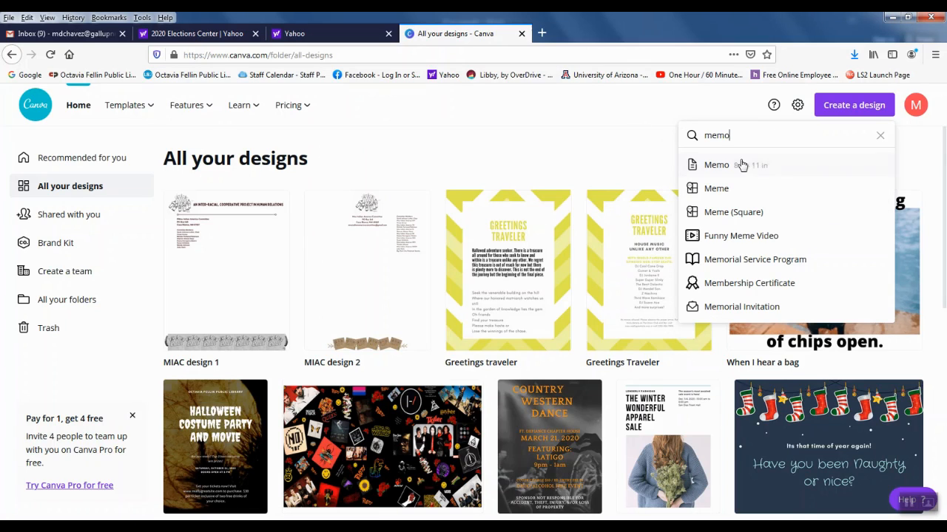
pyautogui.click(832, 164)
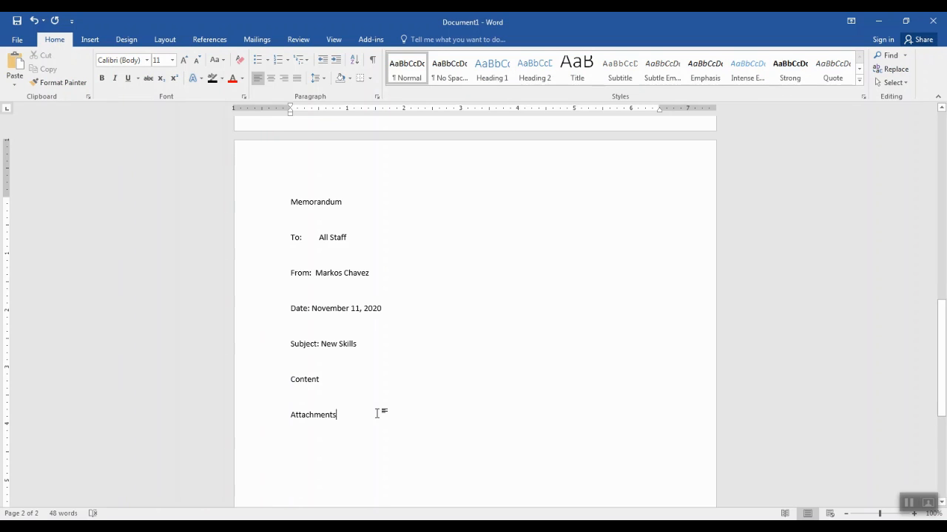
# Close the Word memo document and discard its unsaved changes
pyautogui.scroll(-7, 377, 414)
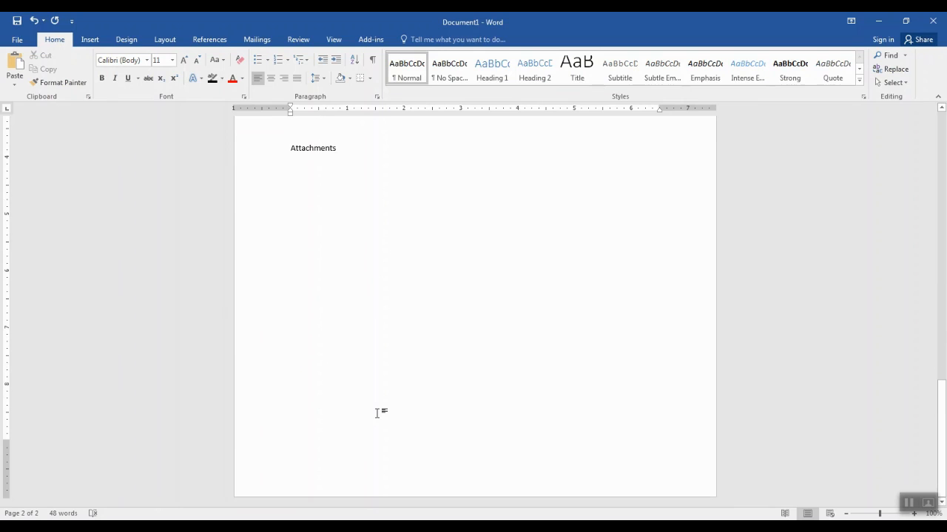
pyautogui.scroll(5, 377, 413)
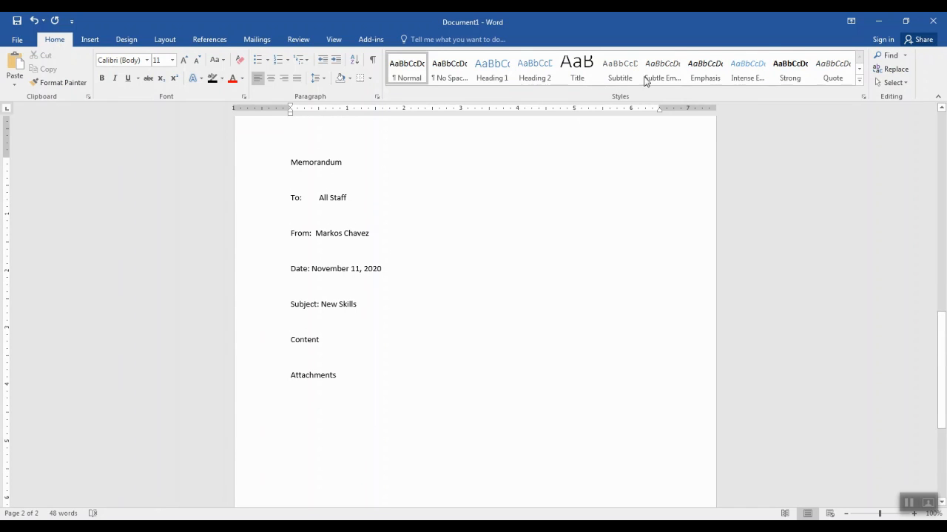
pyautogui.click(933, 22)
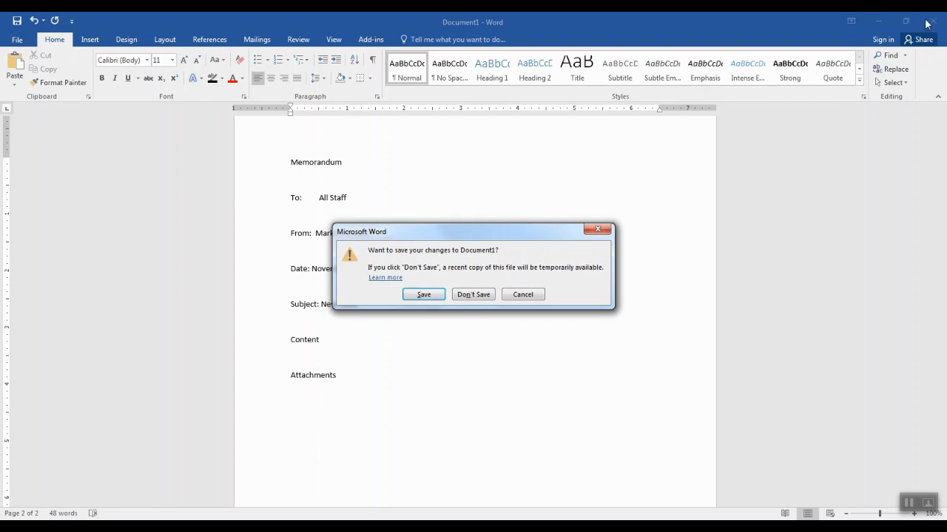
pyautogui.click(474, 295)
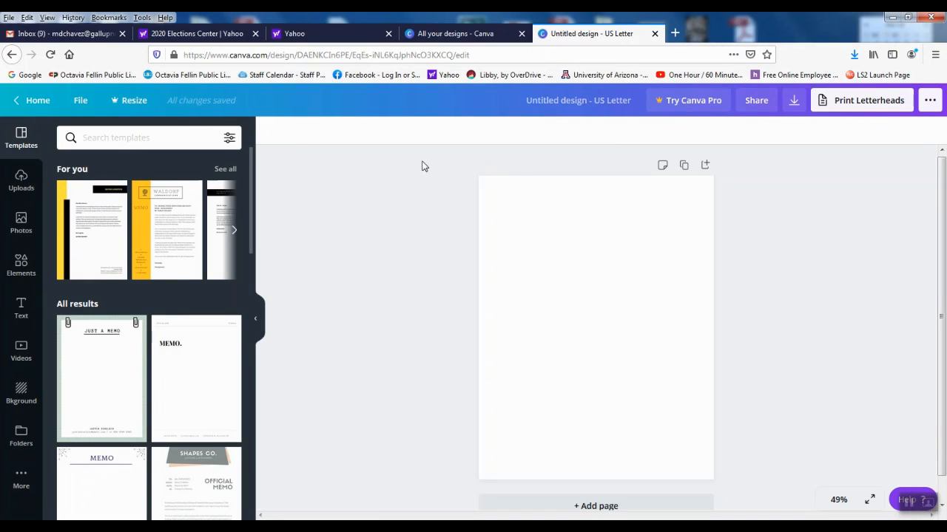
# Close the blank Canva design, search for 'envelope' (no results), and minimise the browser
pyautogui.click(655, 34)
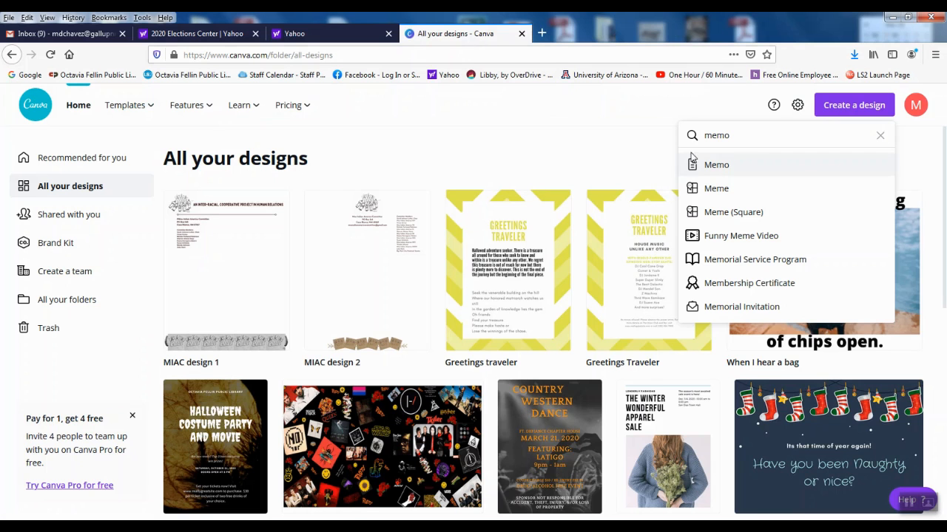
pyautogui.moveTo(752, 139); pyautogui.dragTo(656, 137)
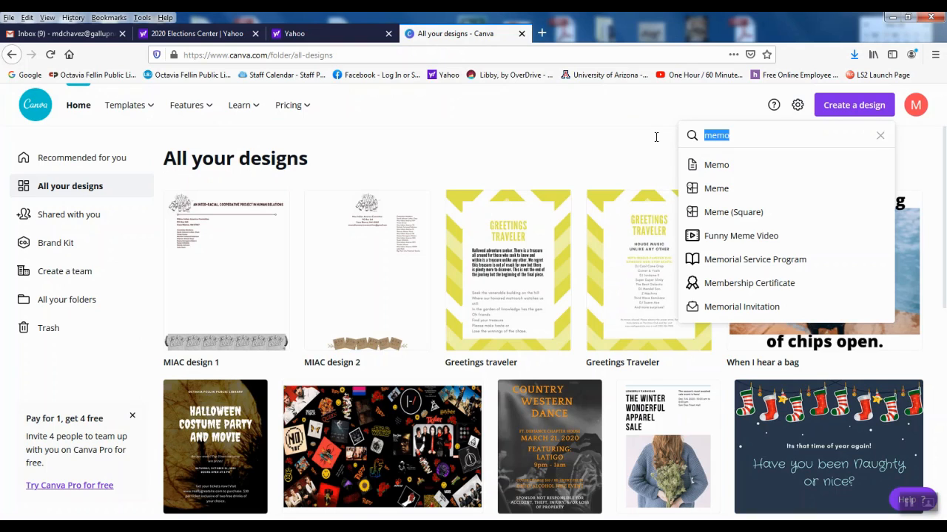
pyautogui.write('envelope')
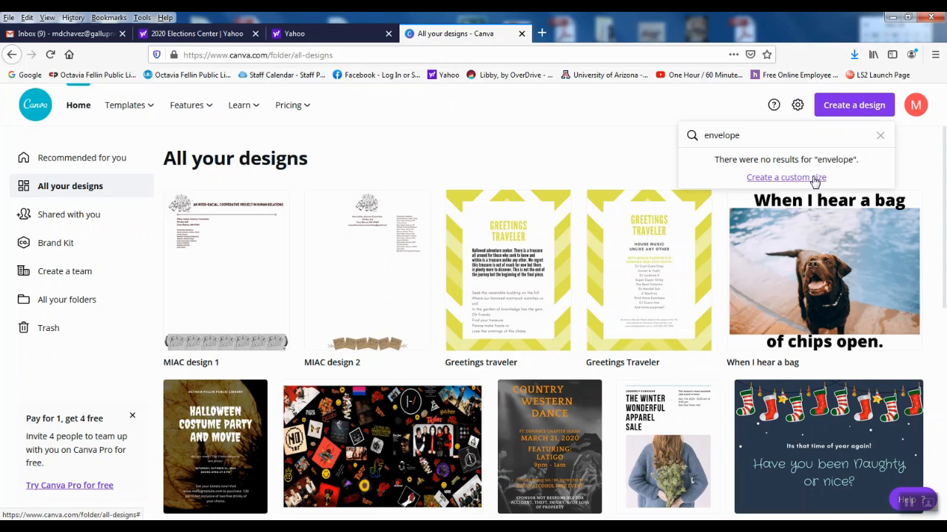
pyautogui.click(477, 142)
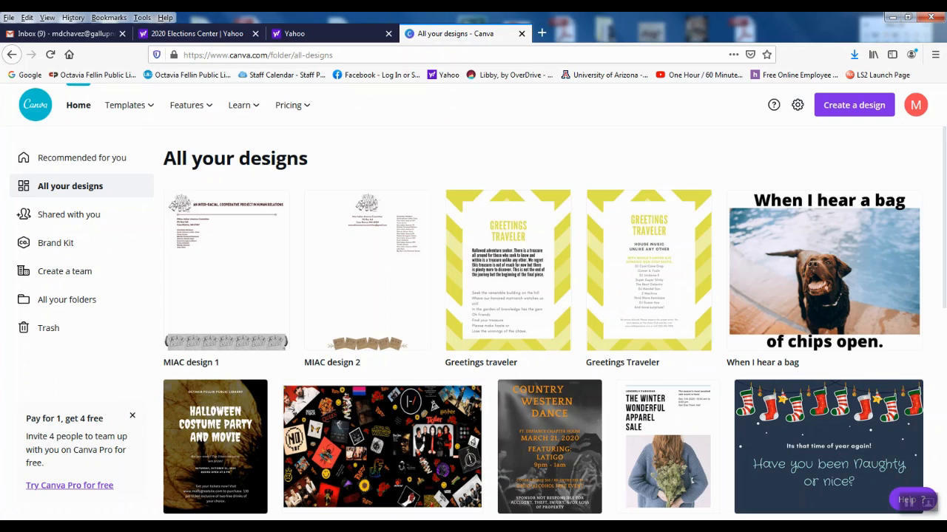
pyautogui.click(891, 18)
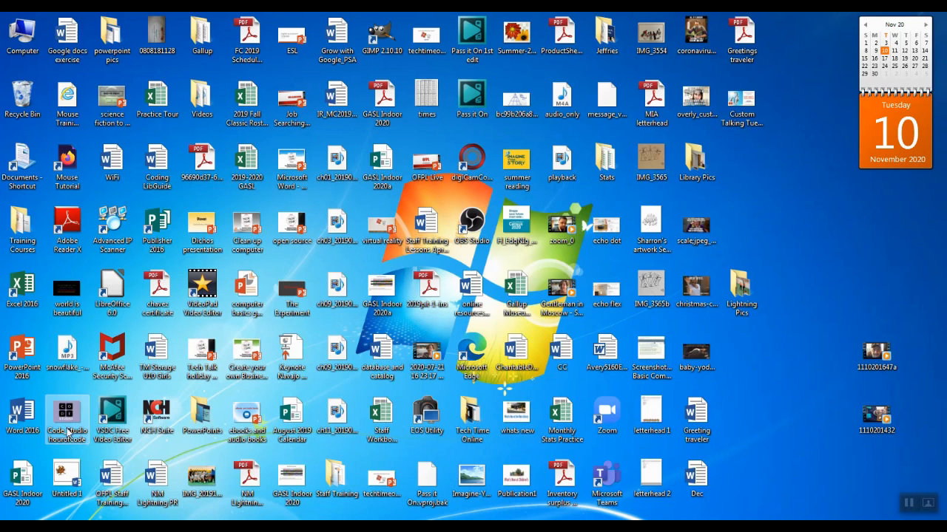
# Launch Word 2016 from its desktop shortcut to get a blank document
pyautogui.click(22, 418)
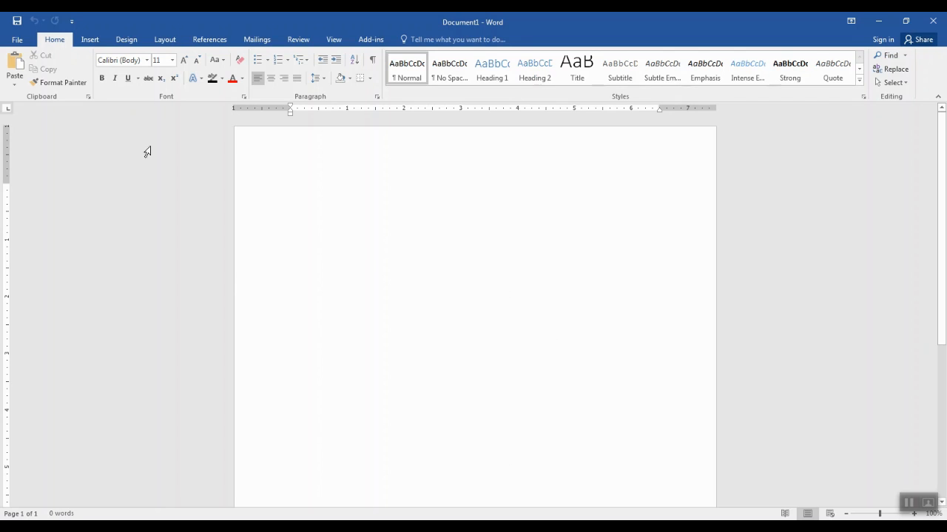
# Set the page's paper size to Envelope C5
pyautogui.click(165, 40)
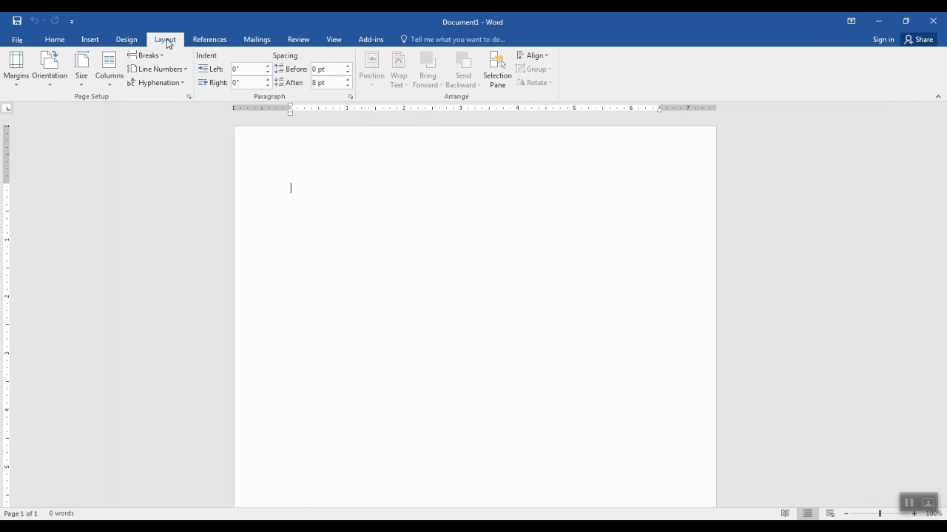
pyautogui.click(82, 78)
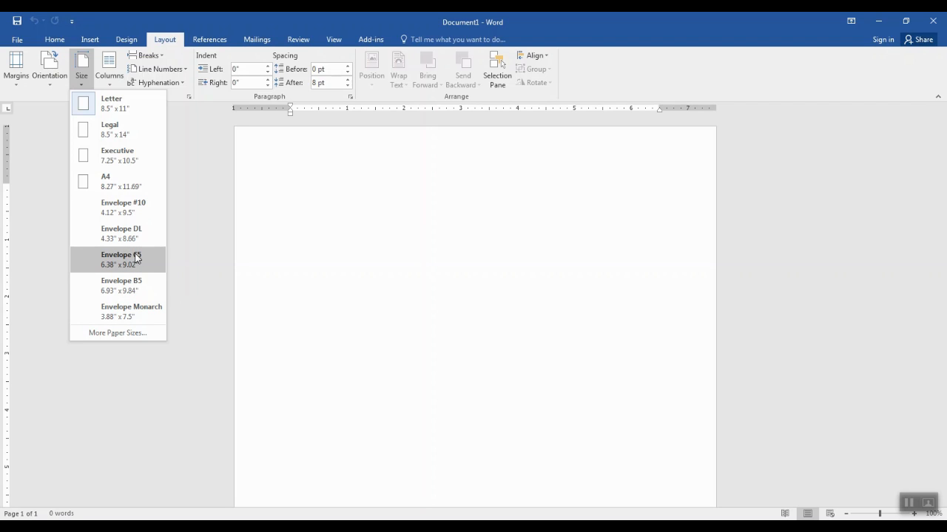
pyautogui.click(109, 267)
pyautogui.scroll(-3, 520, 311)
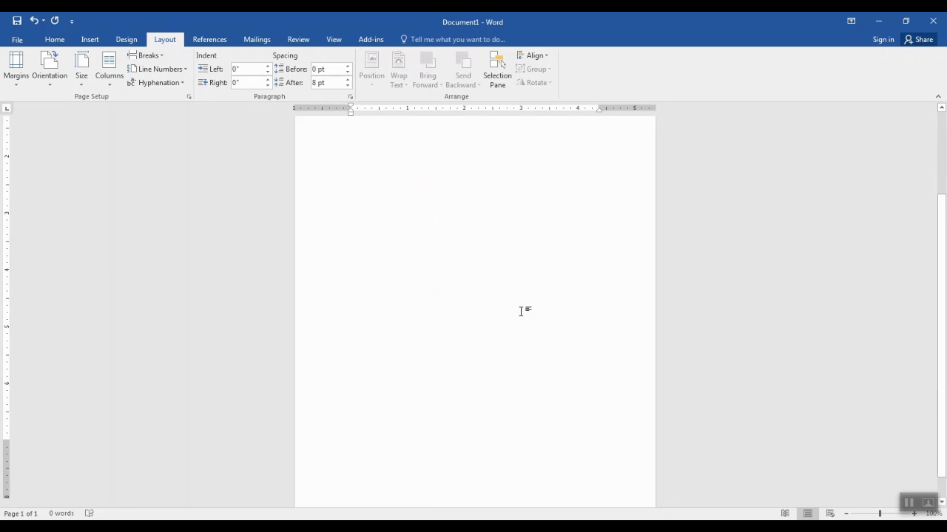
pyautogui.scroll(5, 521, 311)
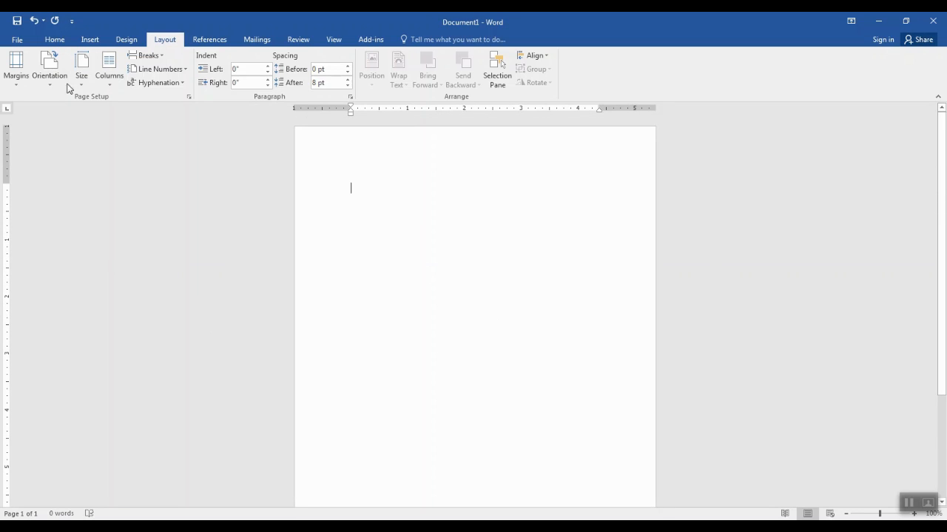
# Change the paper size to Envelope #10 and bring up the Insert ribbon
pyautogui.click(82, 79)
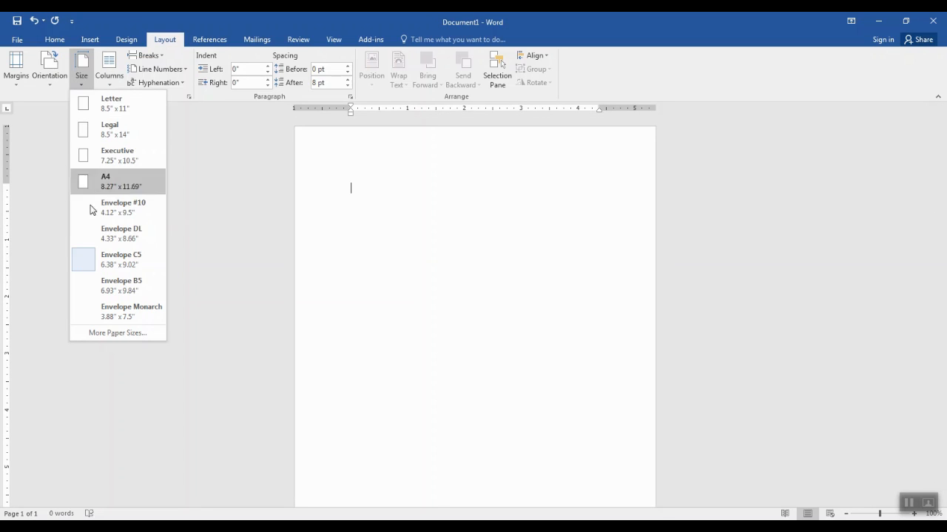
pyautogui.click(100, 212)
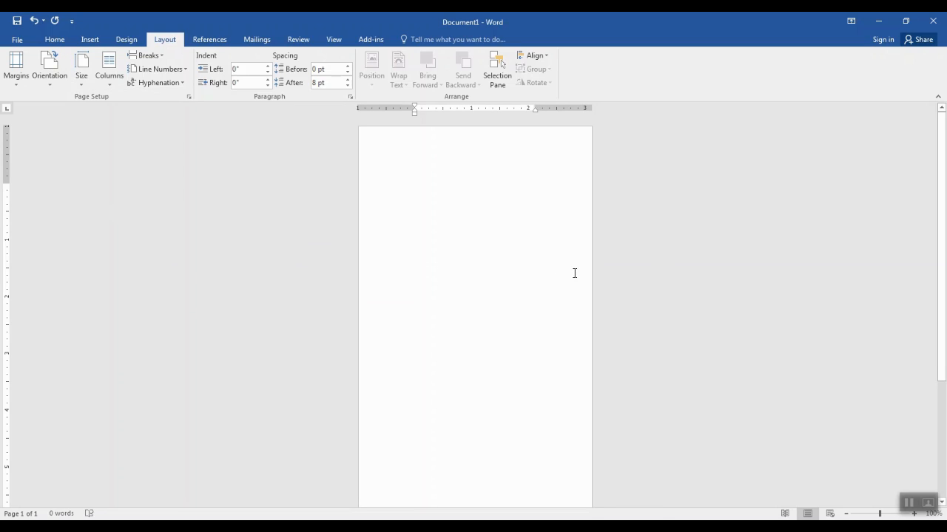
pyautogui.scroll(-5, 577, 271)
pyautogui.scroll(5, 577, 270)
pyautogui.scroll(-3, 480, 190)
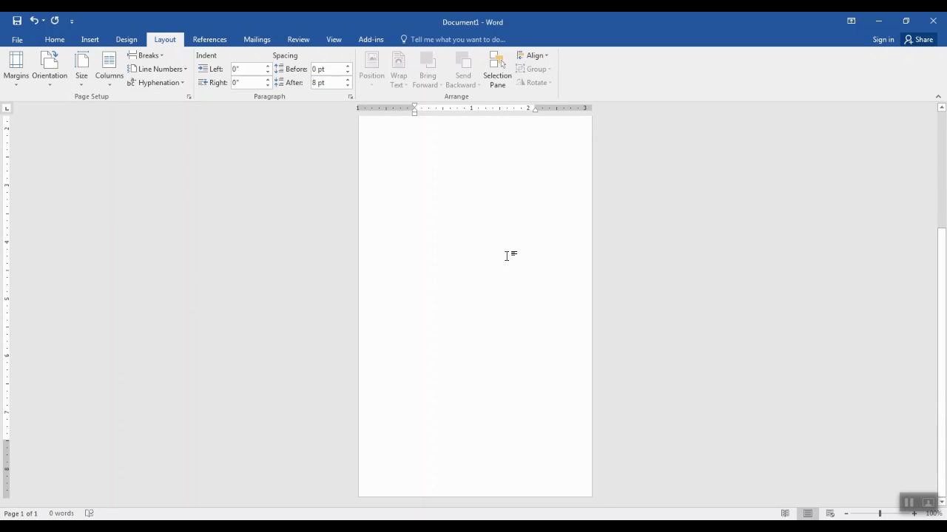
pyautogui.scroll(3, 506, 256)
pyautogui.scroll(-3, 508, 255)
pyautogui.scroll(3, 508, 256)
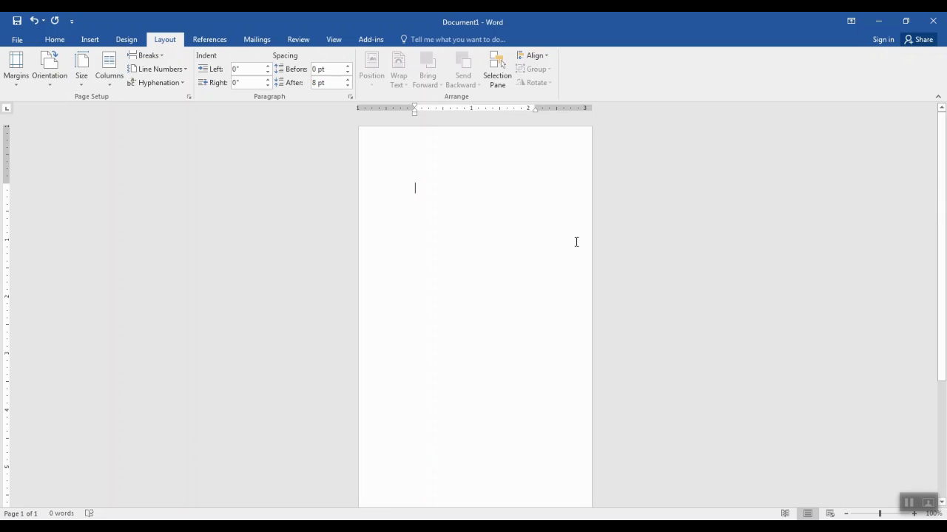
pyautogui.scroll(-3, 584, 222)
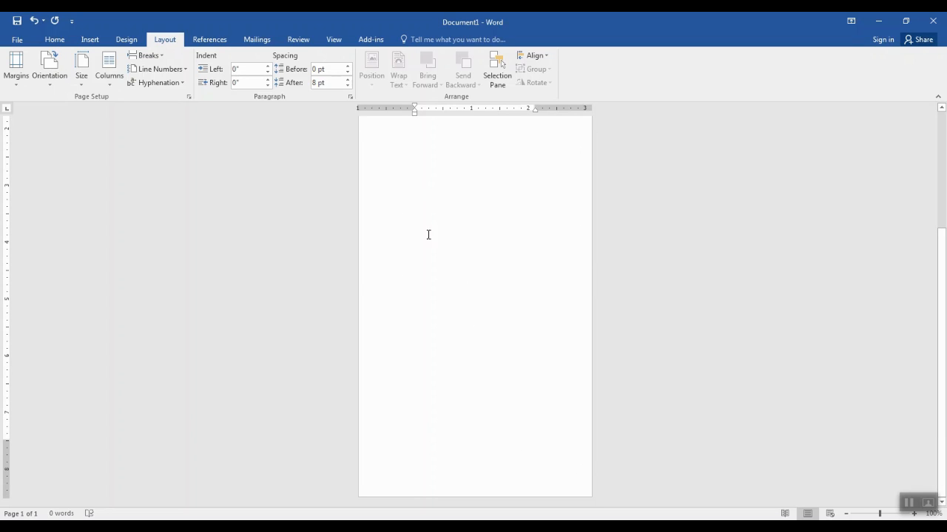
pyautogui.scroll(3, 518, 341)
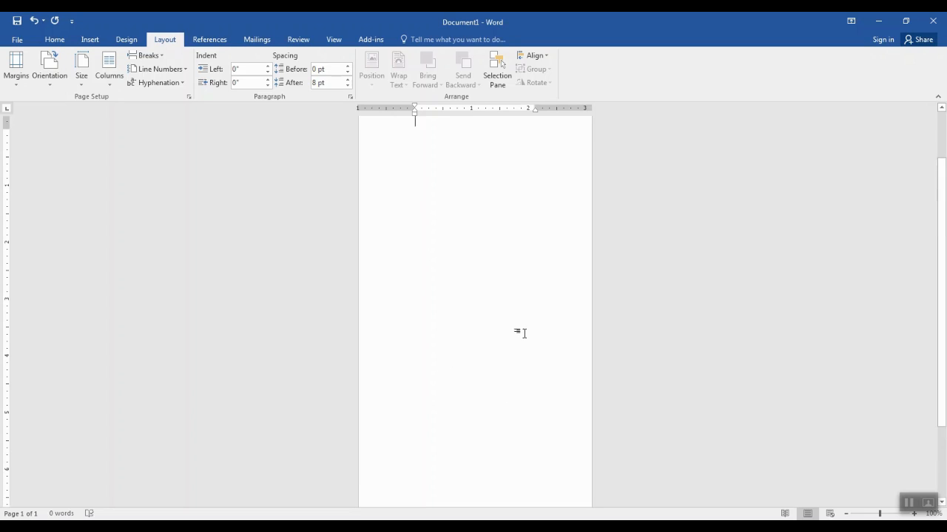
pyautogui.scroll(1, 523, 333)
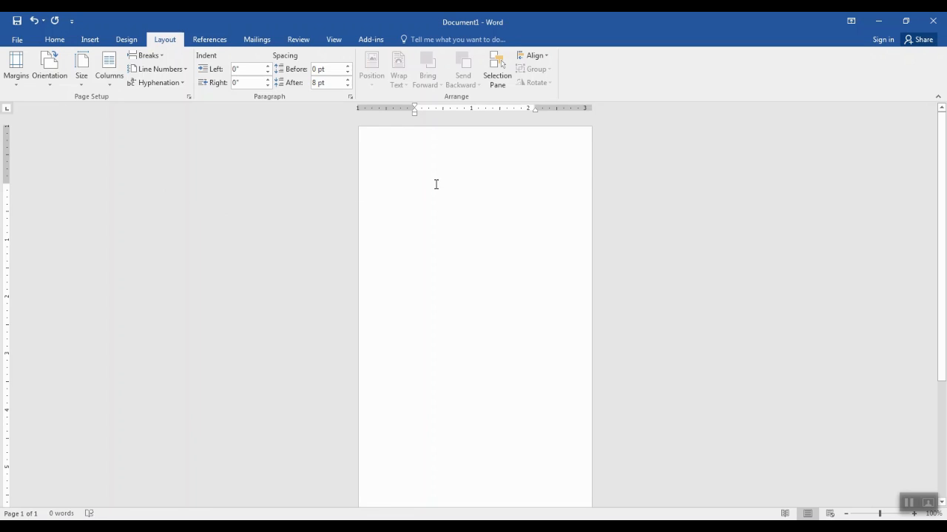
pyautogui.click(89, 41)
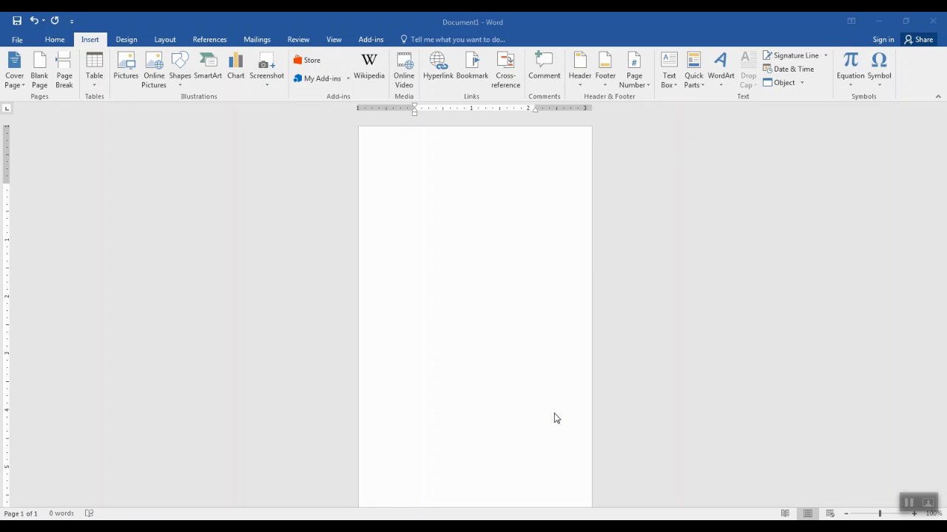
# Insert a Simple Text Box and widen it on both sides to about 1.03" by 3.01"
pyautogui.click(89, 43)
pyautogui.click(668, 78)
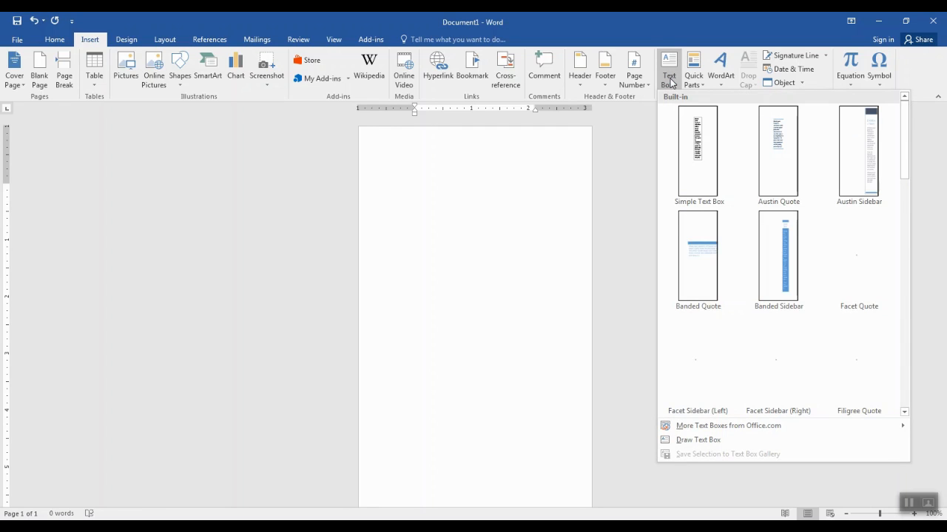
pyautogui.click(688, 171)
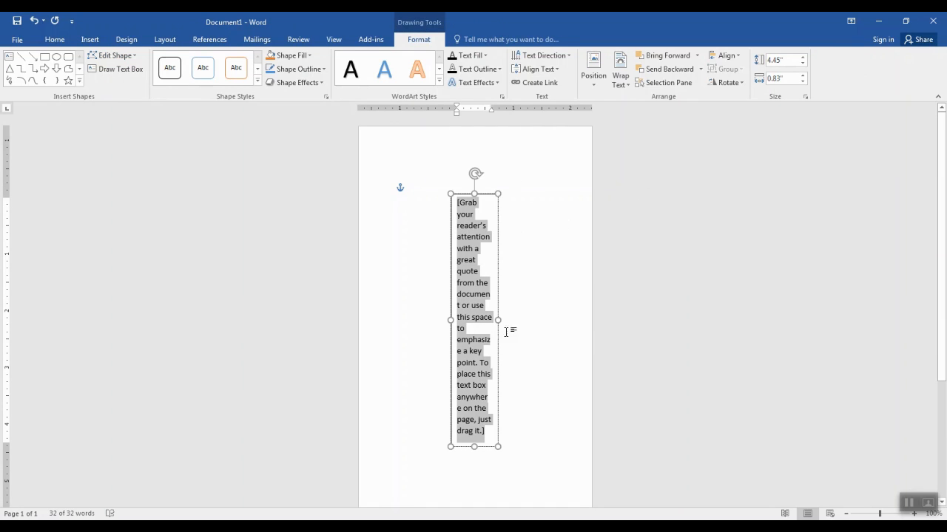
pyautogui.moveTo(498, 321); pyautogui.dragTo(547, 320)
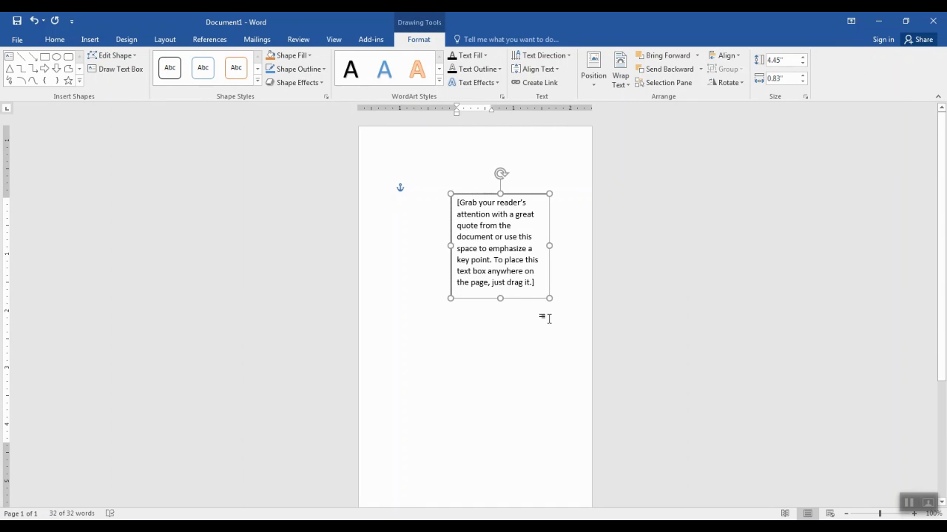
pyautogui.moveTo(449, 246); pyautogui.dragTo(378, 246)
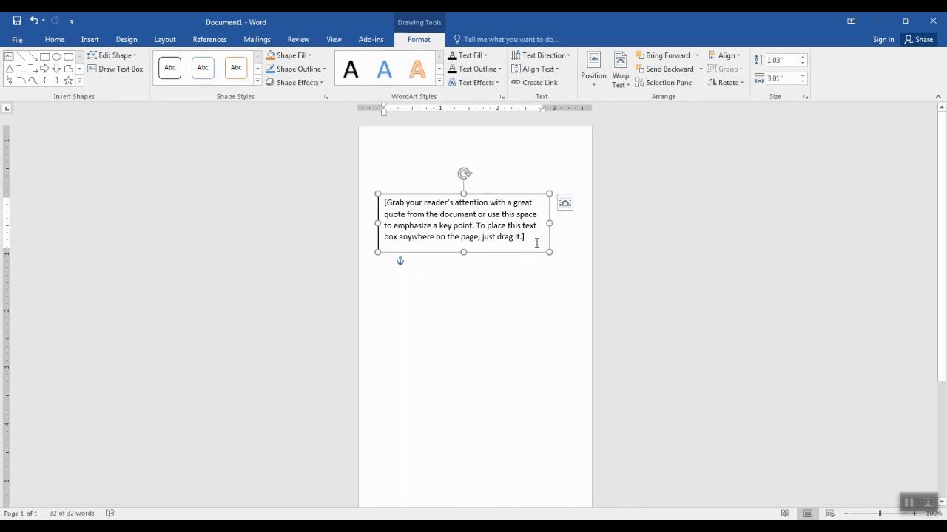
# Replace the placeholder with a three-line return address: name, street, city/state/zip. Then rotate the box 90°
pyautogui.click(454, 230)
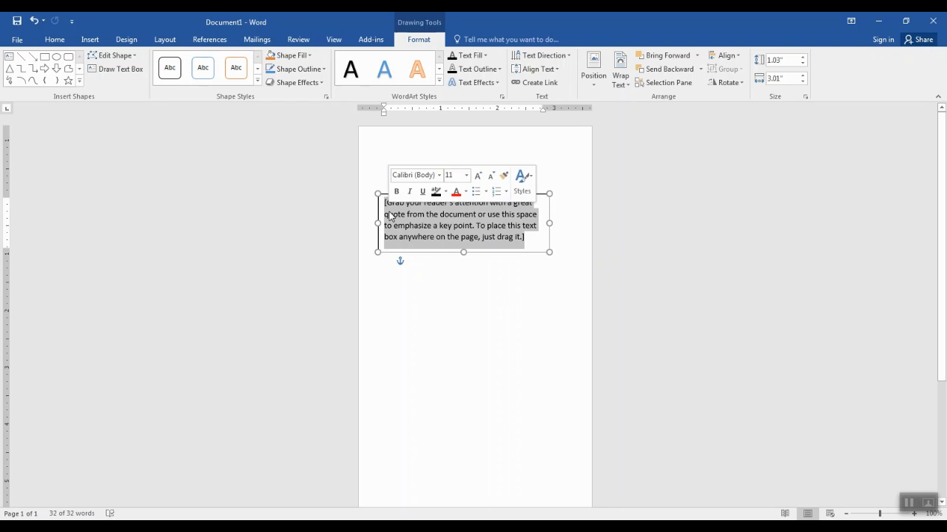
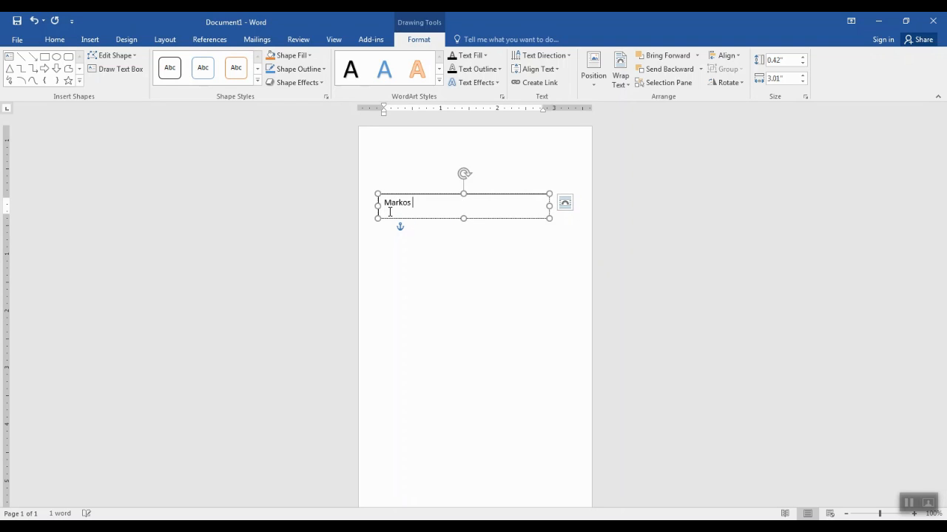
pyautogui.press('Return')
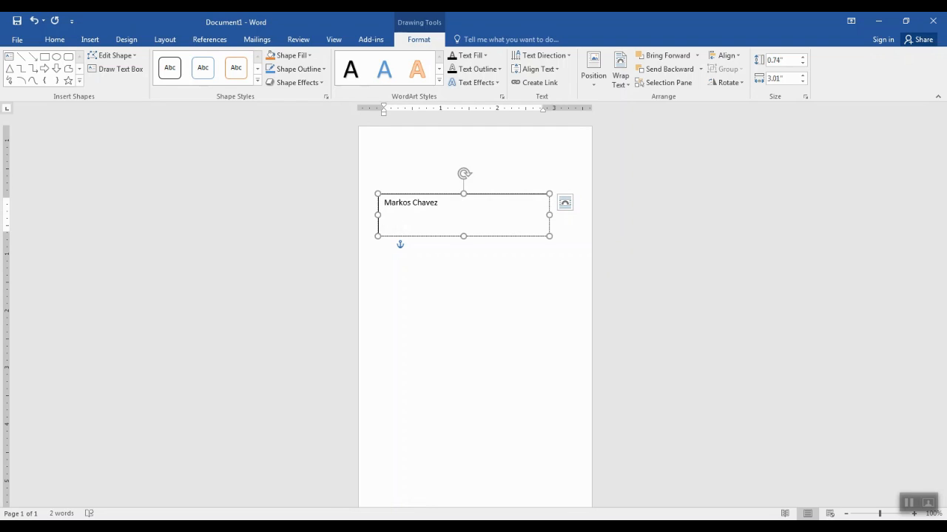
pyautogui.press('Return')
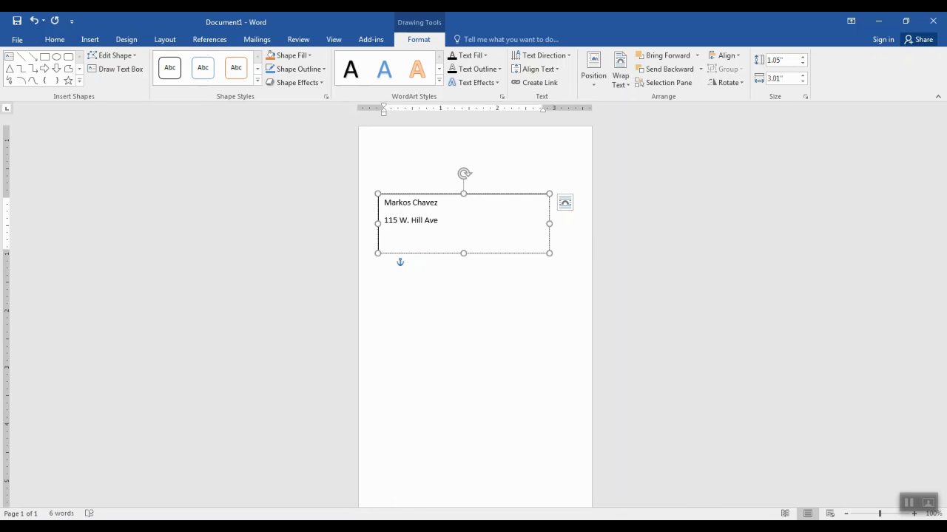
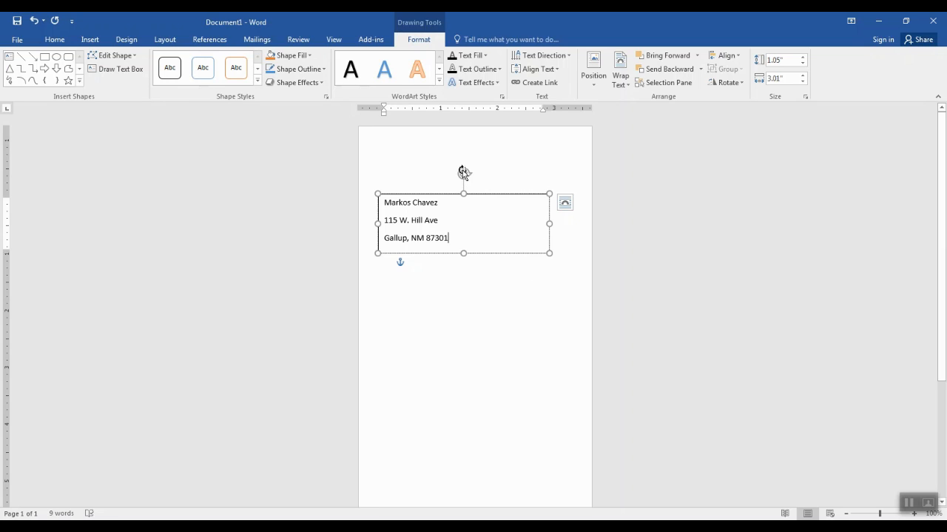
pyautogui.moveTo(462, 170); pyautogui.dragTo(561, 181)
pyautogui.click(736, 340)
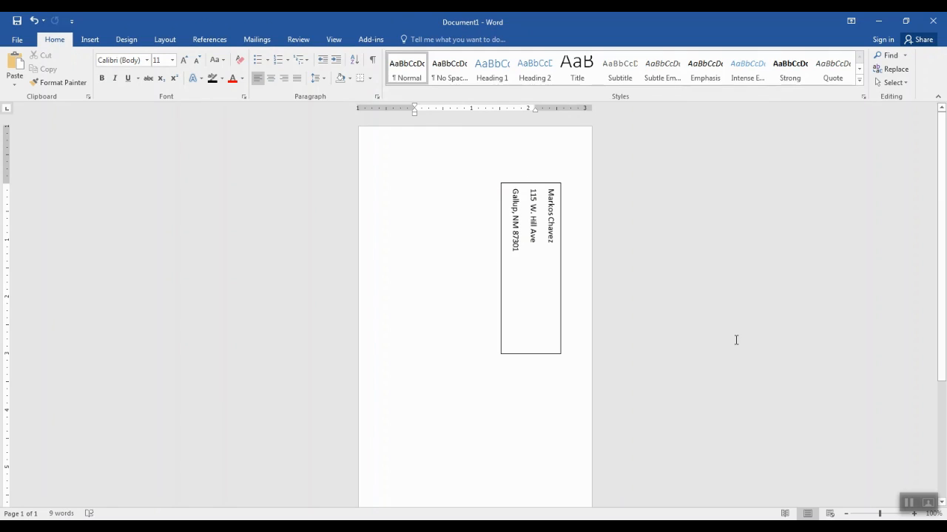
pyautogui.click(509, 318)
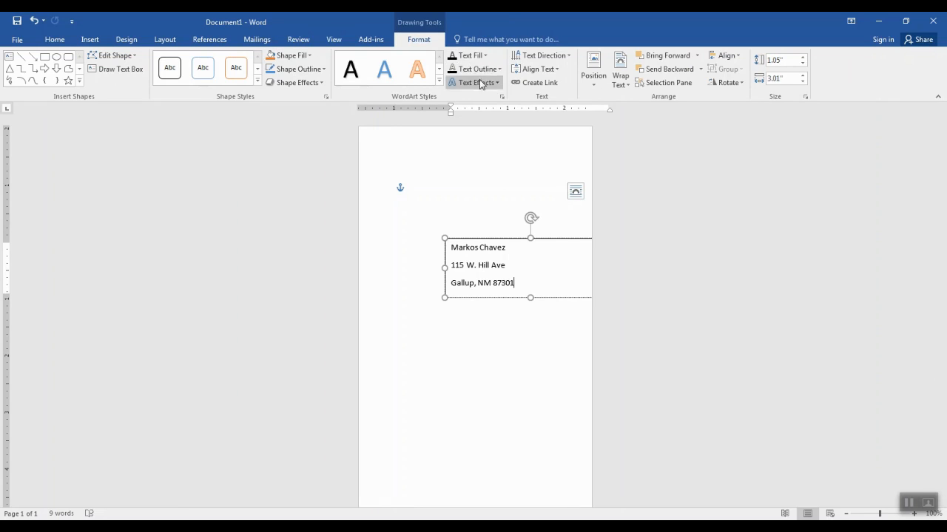
# Set the text box's Shape Outline to No Outline and deselect it to view the result
pyautogui.click(310, 85)
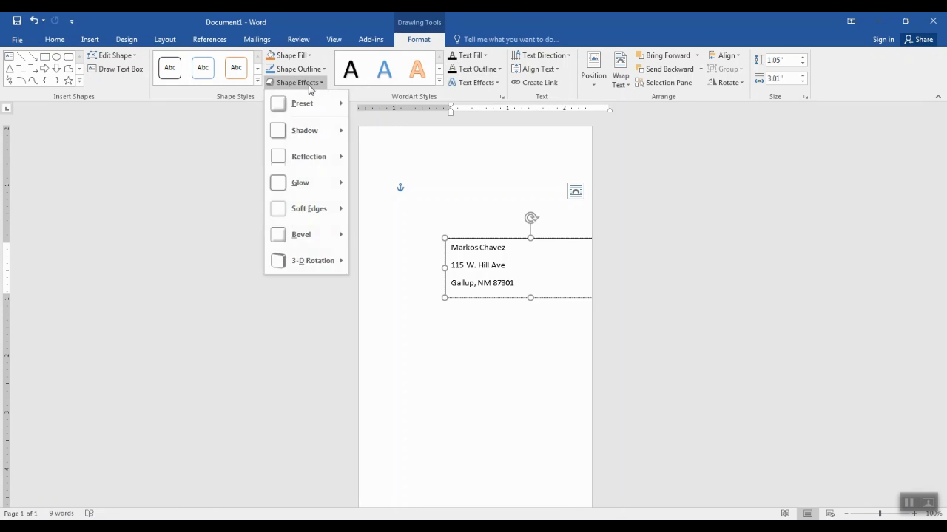
pyautogui.click(299, 69)
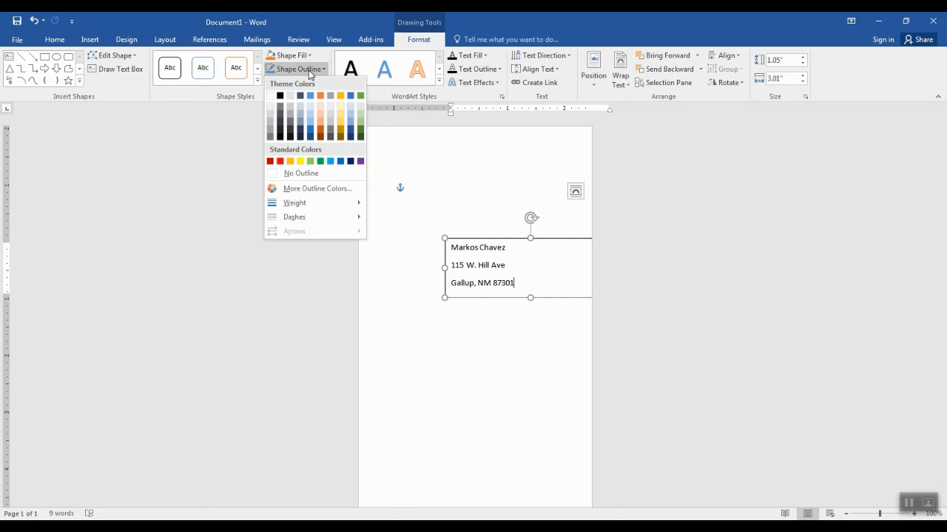
pyautogui.click(300, 173)
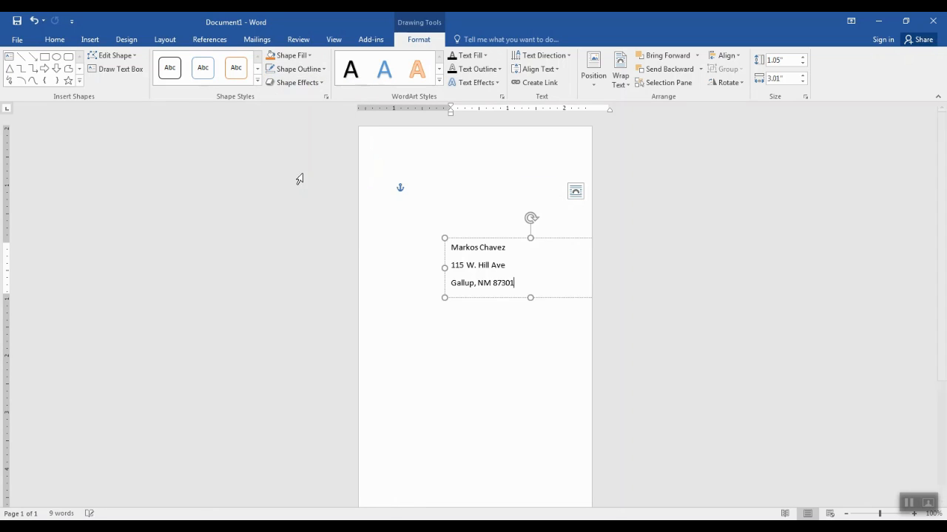
pyautogui.click(560, 355)
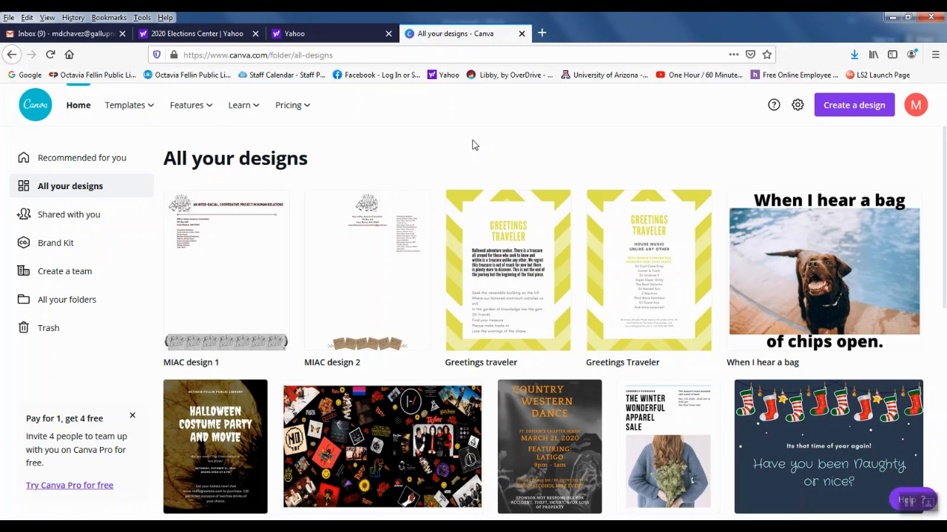
pyautogui.moveTo(310, 519)
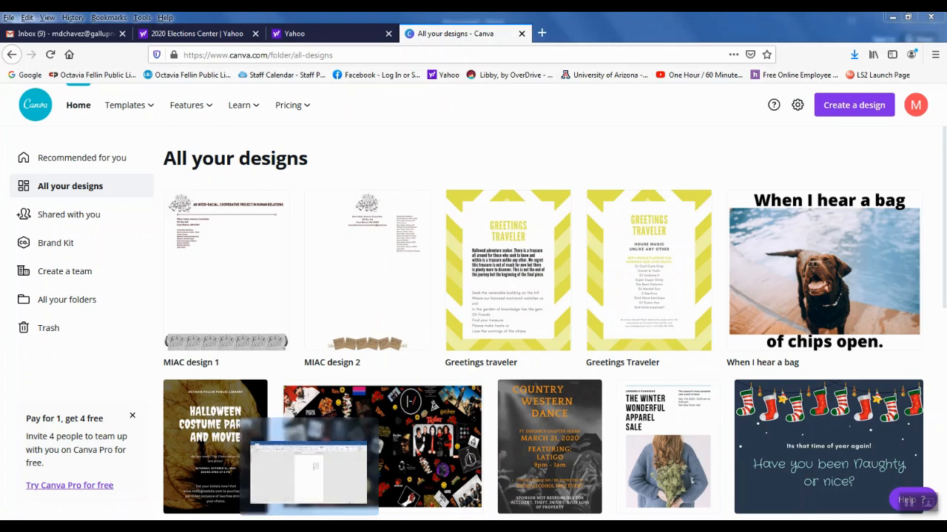
pyautogui.click(317, 473)
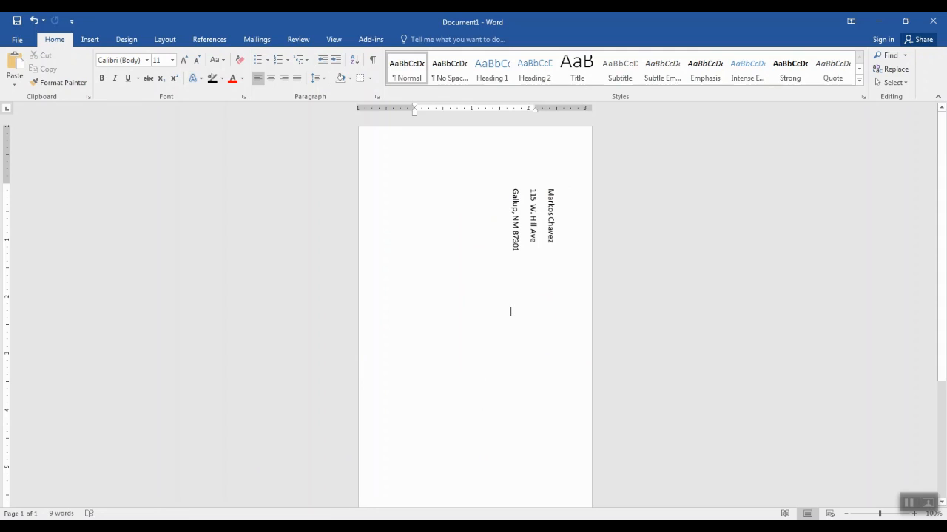